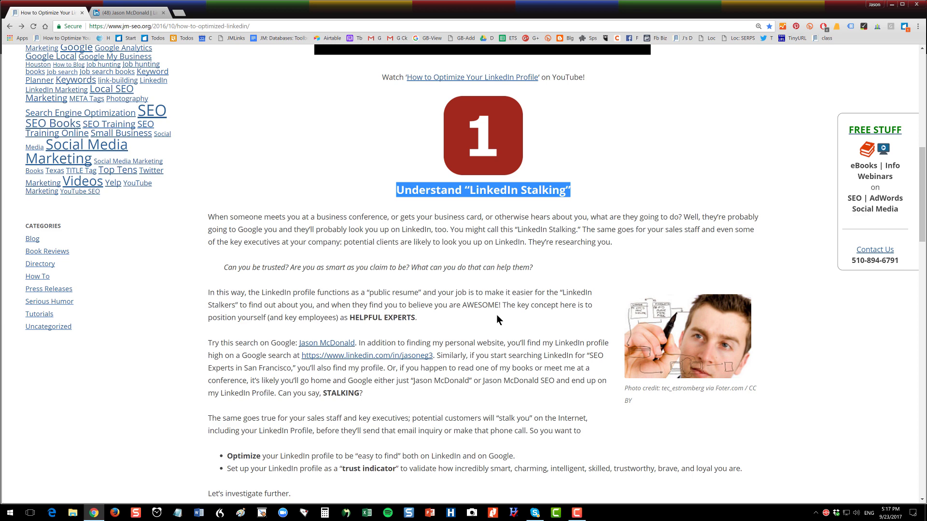
Highlight the words 'LinkedIn Stalking' in the blog's step 1 heading.
{"action": "left_click", "coordinate": [492, 255]}
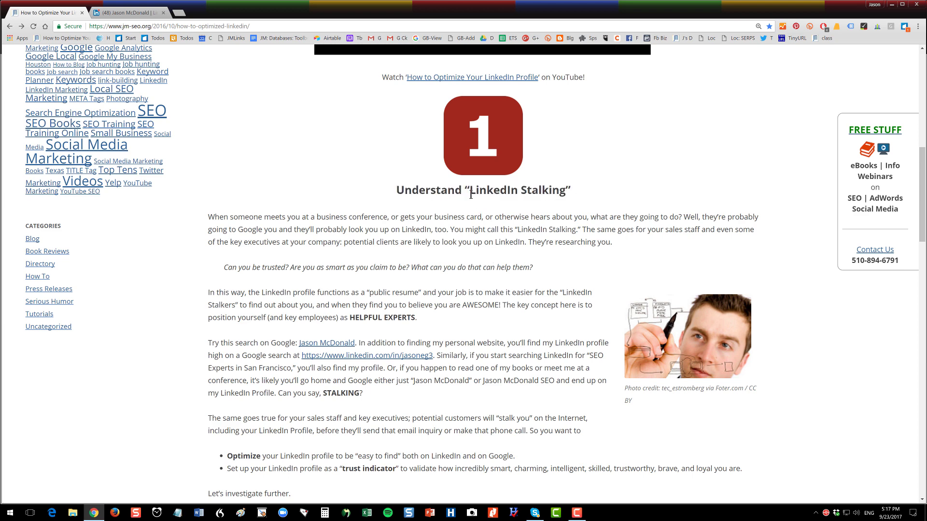
{"action": "left_click_drag", "start_coordinate": [470, 191], "coordinate": [565, 191]}
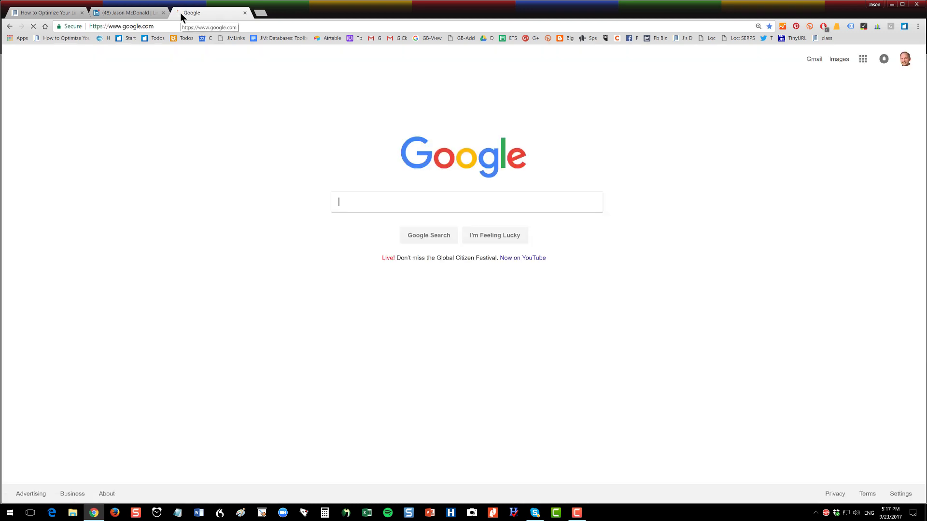
Search Google for the author's name plus 'seo' and open his LinkedIn profile result.
{"action": "type", "text": "jason mcdonald"}
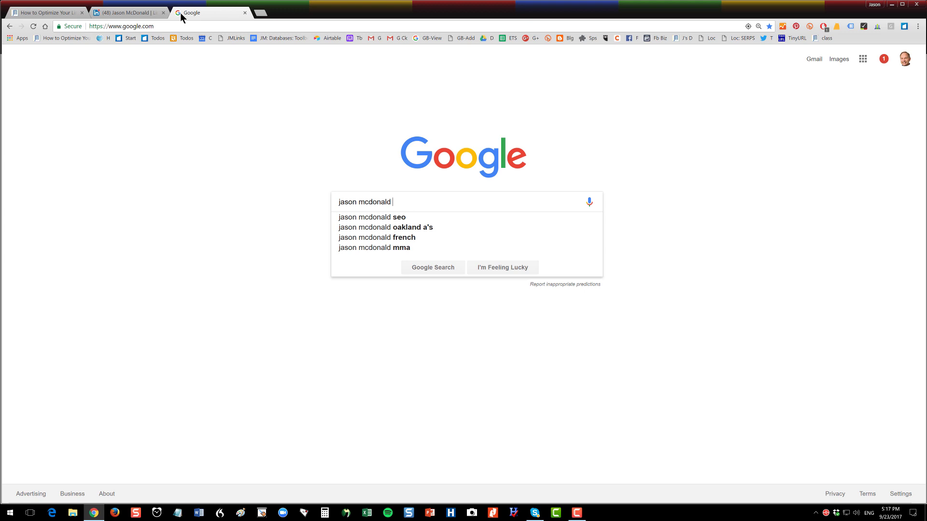
{"action": "type", "text": "seo"}
{"action": "key", "text": "Return"}
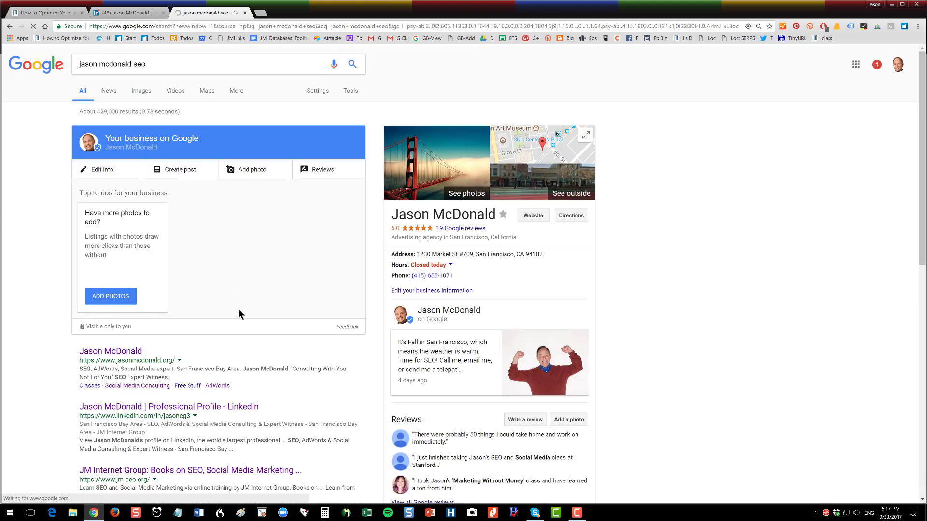
{"action": "scroll", "coordinate": [238, 308], "scroll_direction": "down", "scroll_amount": 3}
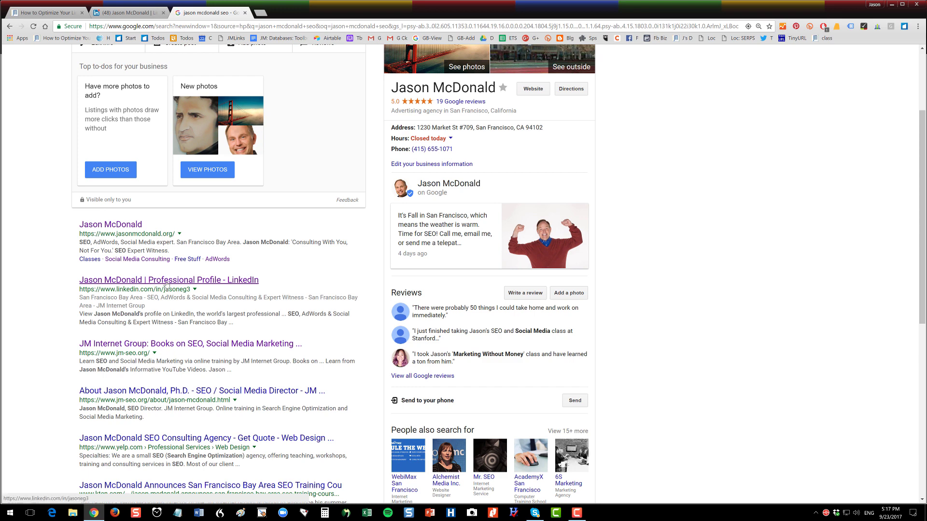
{"action": "left_click", "coordinate": [166, 283]}
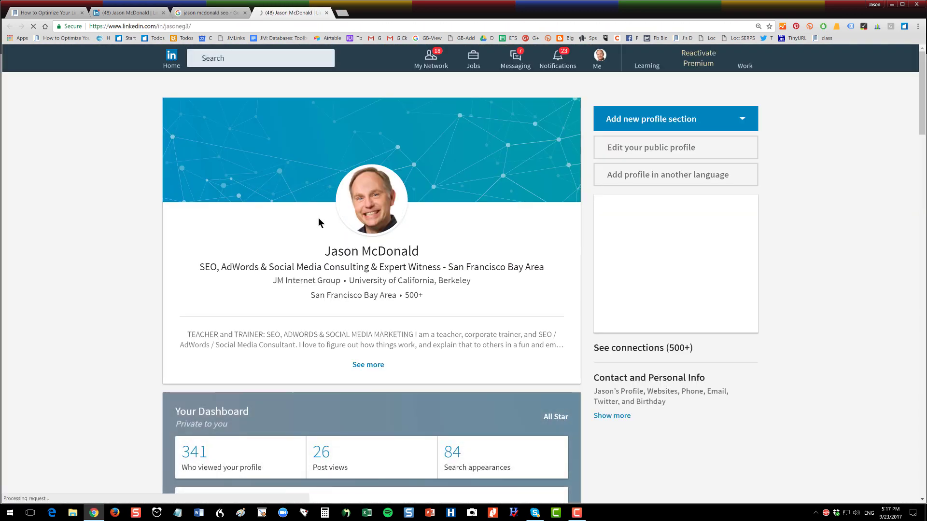
Highlight the LinkedIn profile headline, then return to the blog article tab.
{"action": "scroll", "coordinate": [291, 233], "scroll_direction": "down", "scroll_amount": 3}
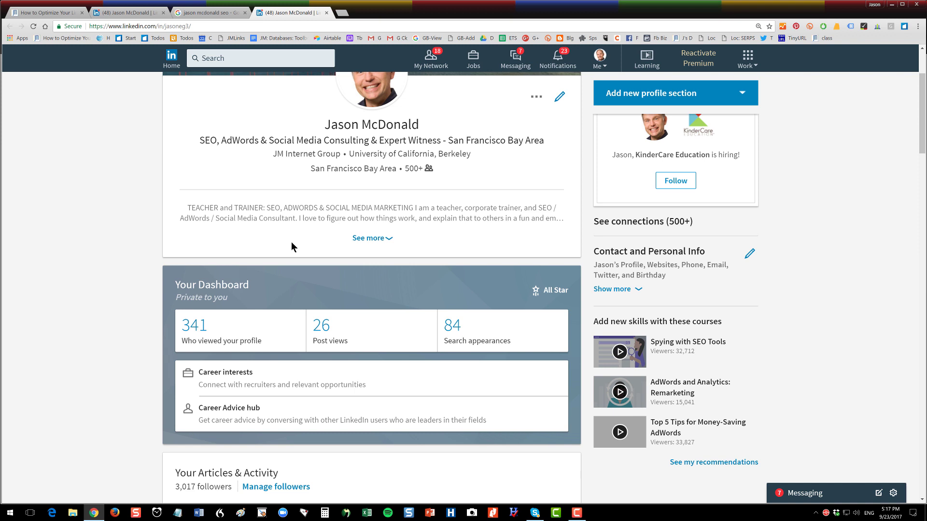
{"action": "scroll", "coordinate": [291, 242], "scroll_direction": "up", "scroll_amount": 2}
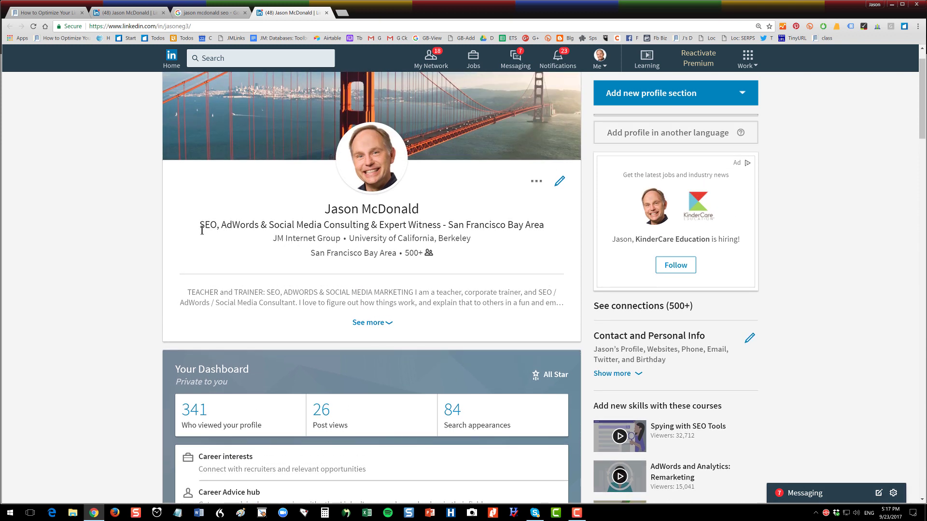
{"action": "left_click_drag", "start_coordinate": [200, 227], "coordinate": [423, 229]}
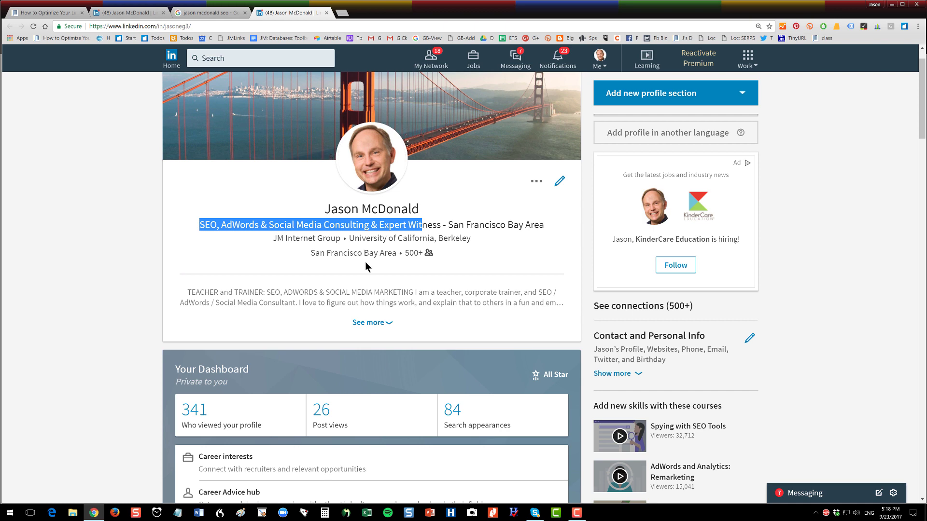
{"action": "left_click", "coordinate": [70, 14]}
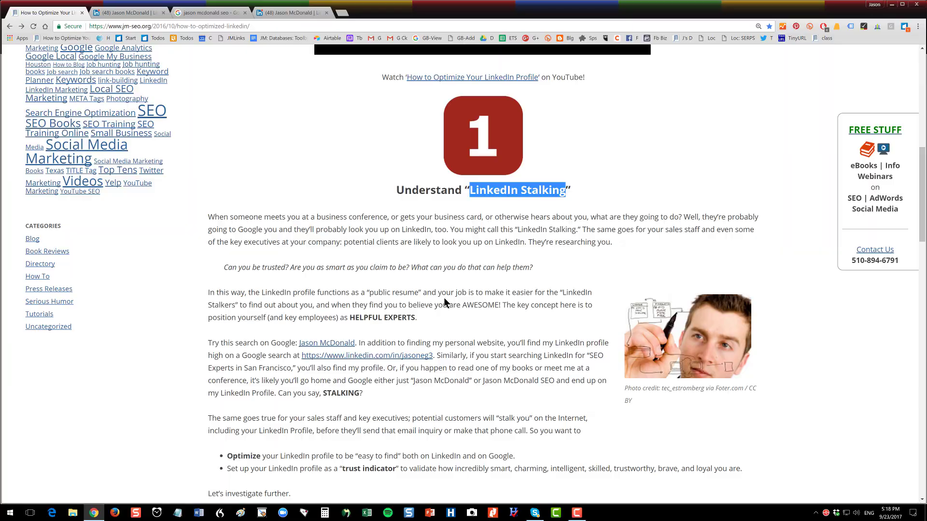
Scroll the article down to step 2, 'Optimize Your LinkedIn Profile'.
{"action": "scroll", "coordinate": [444, 297], "scroll_direction": "down", "scroll_amount": 7}
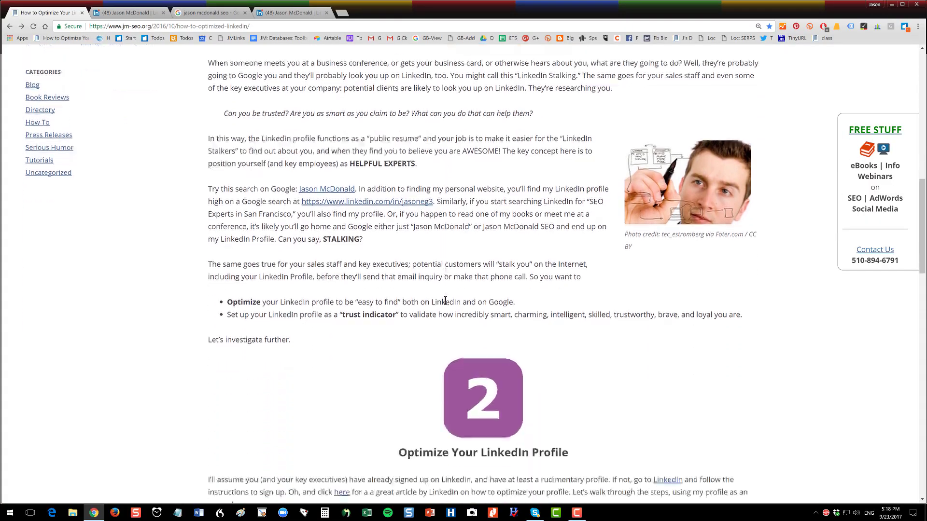
{"action": "scroll", "coordinate": [444, 300], "scroll_direction": "down", "scroll_amount": 2}
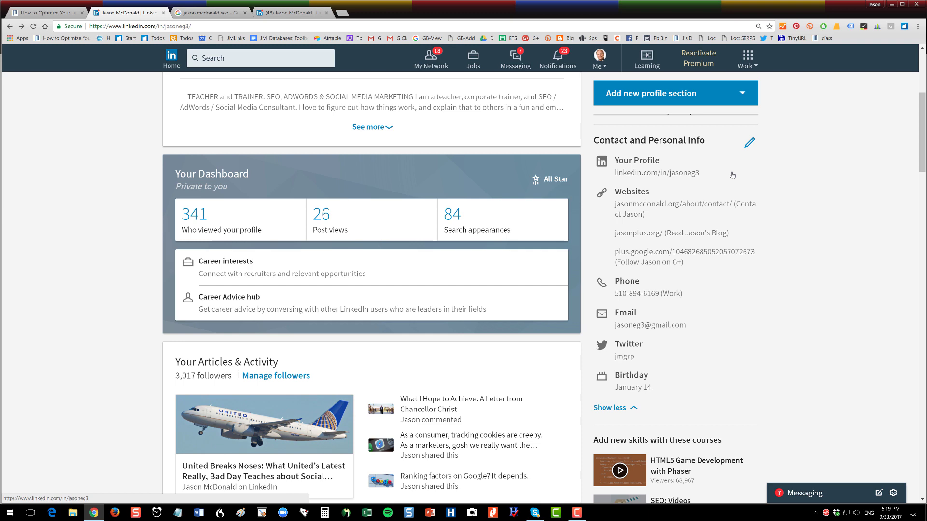
{"action": "left_click", "coordinate": [748, 144]}
{"action": "scroll", "coordinate": [473, 360], "scroll_direction": "down", "scroll_amount": 2}
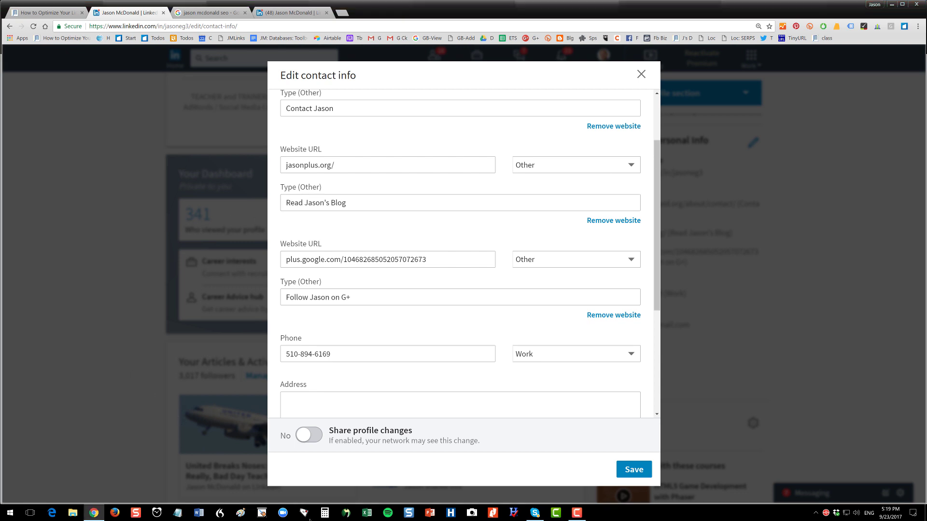
{"action": "mouse_move", "coordinate": [276, 413]}
{"action": "left_mouse_down"}
{"action": "mouse_move", "coordinate": [308, 442]}
{"action": "mouse_move", "coordinate": [484, 460]}
{"action": "left_mouse_up"}
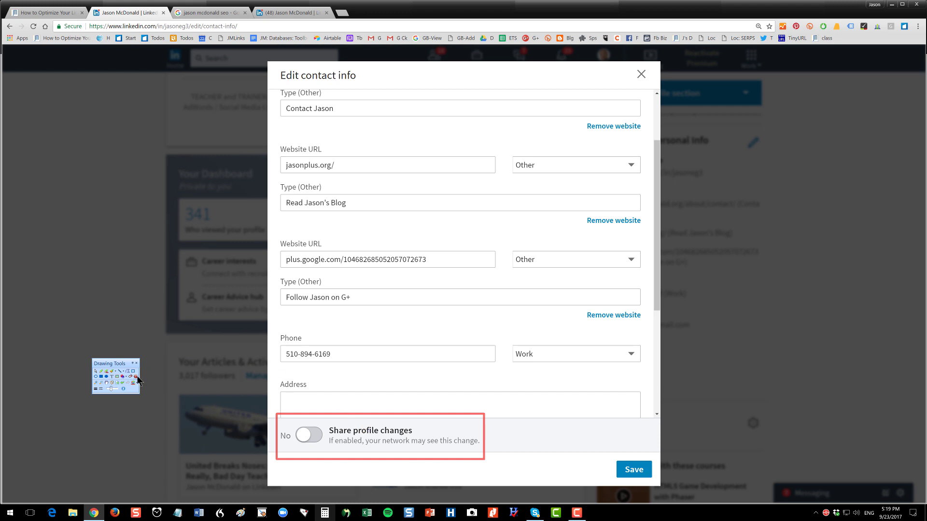
{"action": "left_click", "coordinate": [95, 371]}
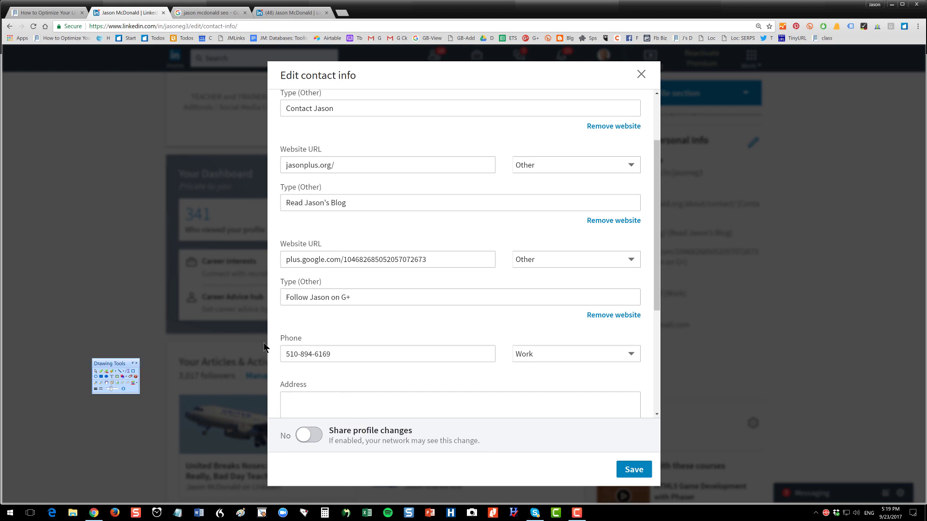
{"action": "left_click", "coordinate": [641, 74]}
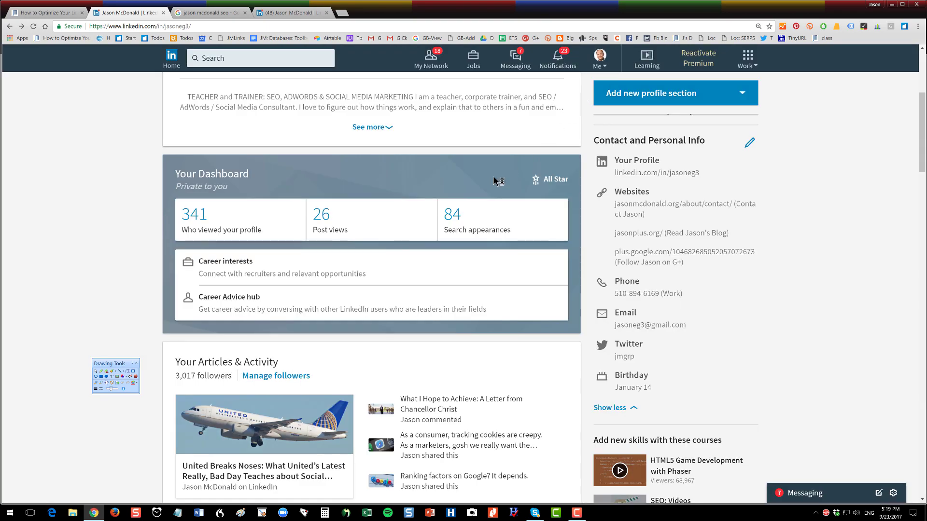
{"action": "scroll", "coordinate": [459, 222], "scroll_direction": "up", "scroll_amount": 5}
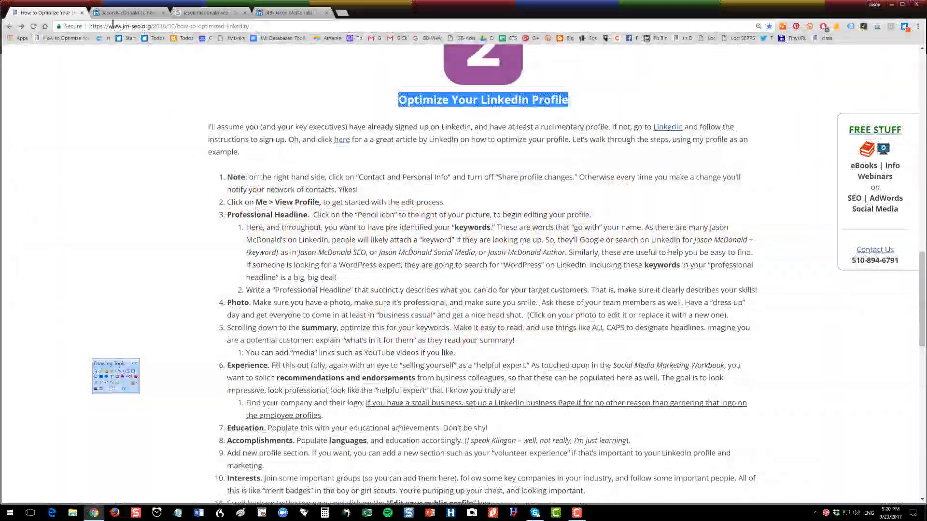
{"action": "left_click", "coordinate": [113, 13]}
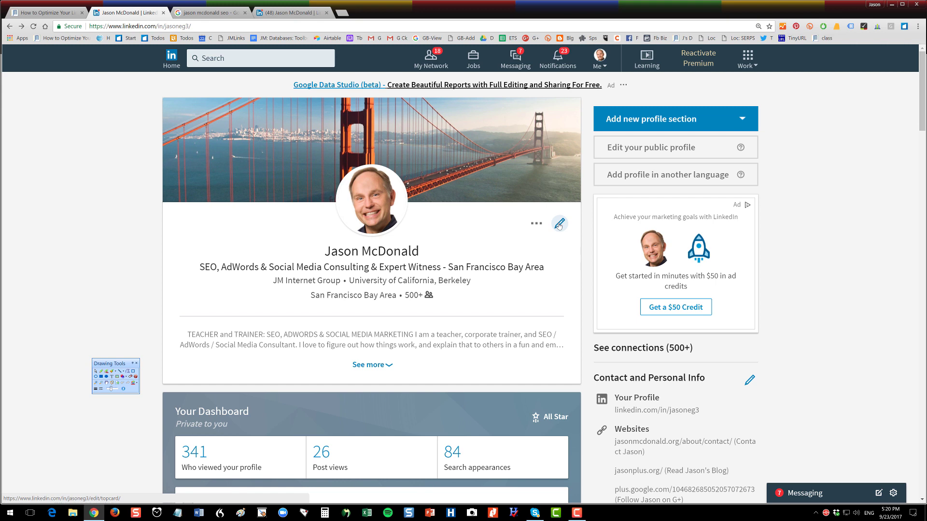
Open the Edit intro dialog and outline the headline and its word 'SEO' in red.
{"action": "left_click", "coordinate": [558, 224]}
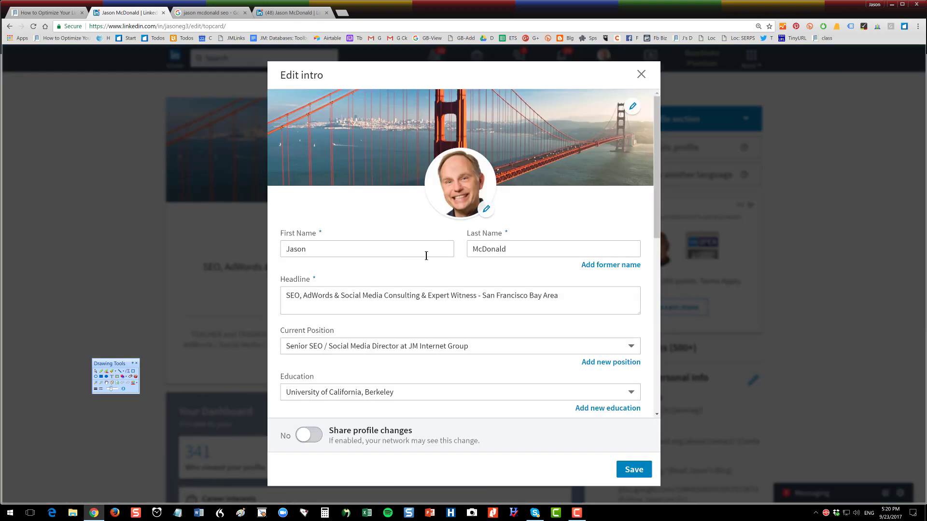
{"action": "left_click", "coordinate": [131, 376]}
{"action": "mouse_move", "coordinate": [271, 269]}
{"action": "left_mouse_down"}
{"action": "mouse_move", "coordinate": [385, 310]}
{"action": "mouse_move", "coordinate": [586, 331]}
{"action": "left_mouse_up"}
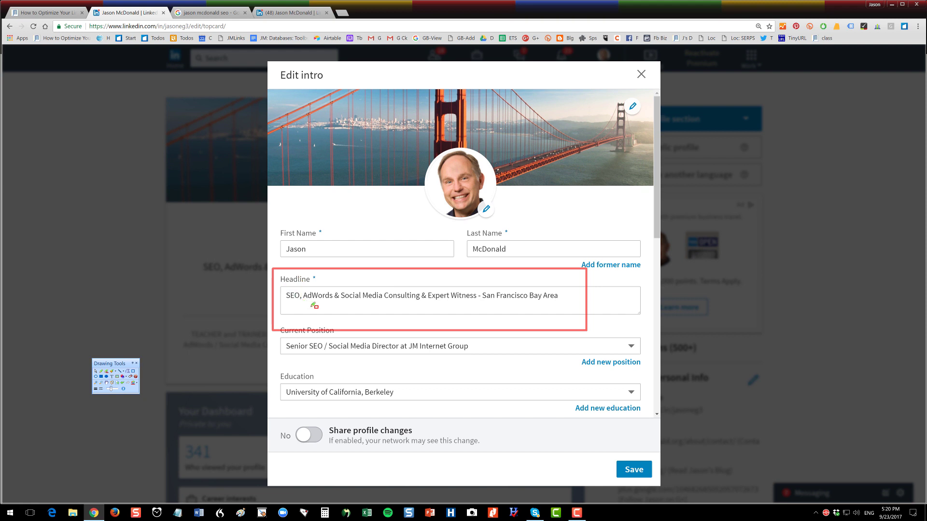
{"action": "left_click_drag", "start_coordinate": [280, 288], "coordinate": [311, 307]}
{"action": "left_click", "coordinate": [136, 377]}
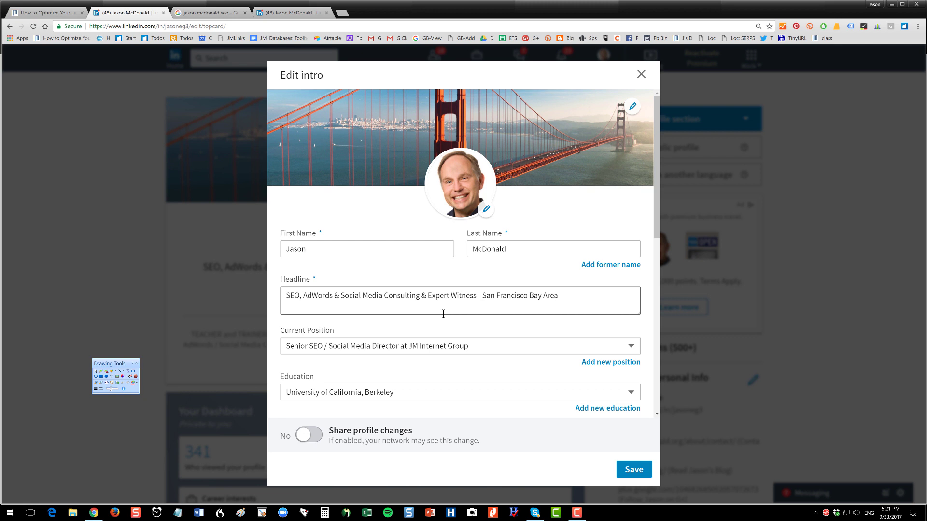
Select the entire headline text in the Edit intro dialog.
{"action": "scroll", "coordinate": [526, 261], "scroll_direction": "down", "scroll_amount": 2}
{"action": "scroll", "coordinate": [438, 260], "scroll_direction": "down", "scroll_amount": 1}
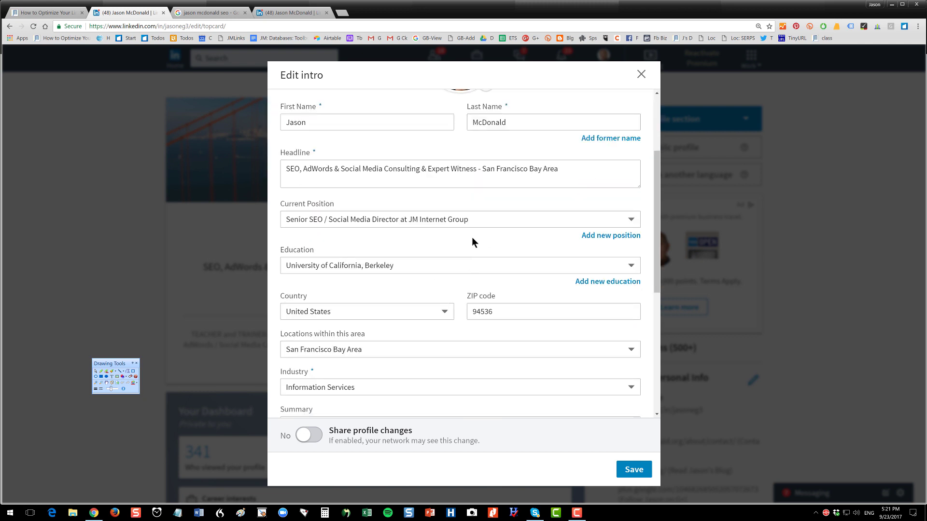
{"action": "left_click", "coordinate": [297, 172]}
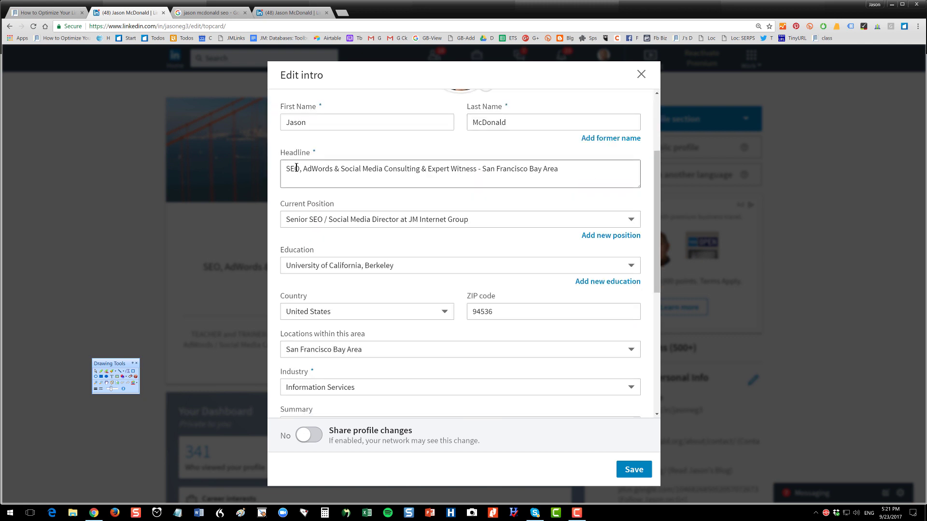
{"action": "left_click_drag", "start_coordinate": [286, 169], "coordinate": [571, 169]}
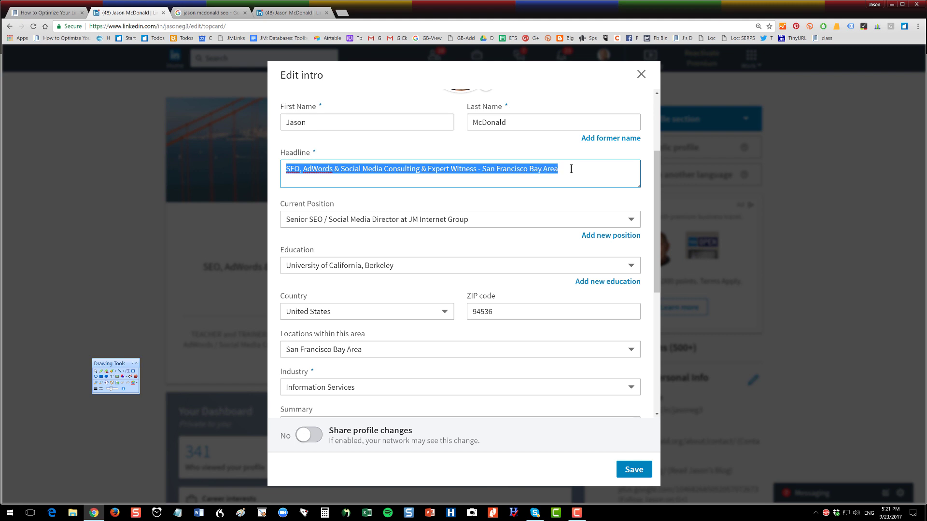
Highlight the opening of the Summary text, scroll through it, then close the Edit intro dialog.
{"action": "scroll", "coordinate": [516, 241], "scroll_direction": "down", "scroll_amount": 4}
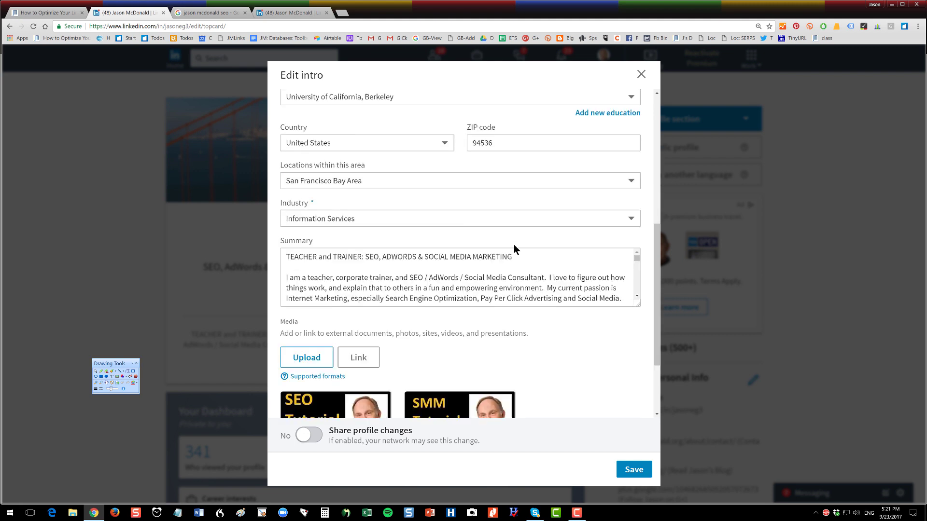
{"action": "scroll", "coordinate": [511, 244], "scroll_direction": "down", "scroll_amount": 1}
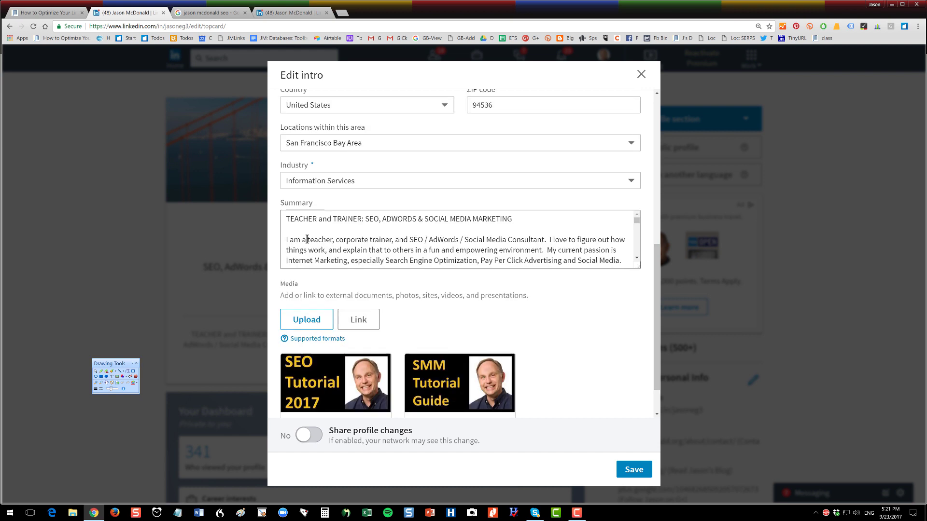
{"action": "left_click", "coordinate": [286, 215]}
{"action": "left_click_drag", "start_coordinate": [286, 215], "coordinate": [352, 249]}
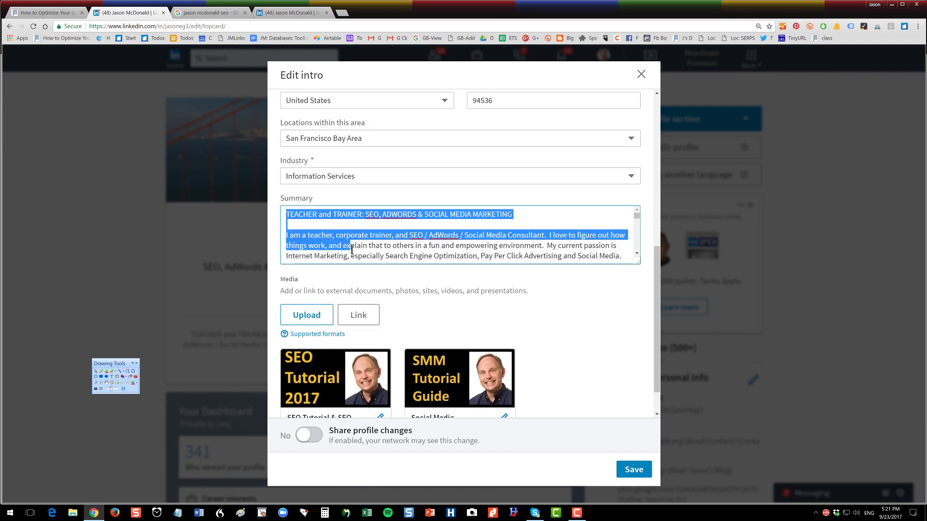
{"action": "left_click", "coordinate": [352, 250]}
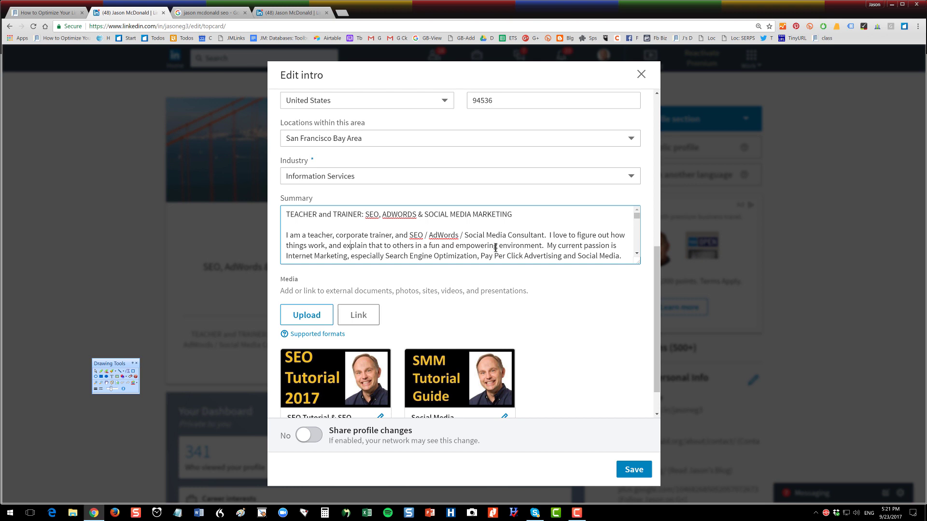
{"action": "scroll", "coordinate": [495, 250], "scroll_direction": "down", "scroll_amount": 4}
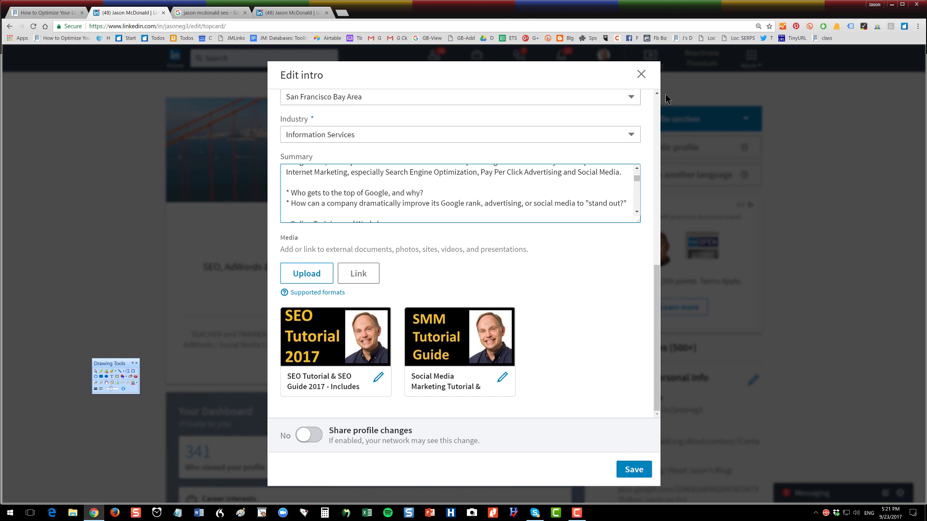
{"action": "left_click", "coordinate": [640, 75]}
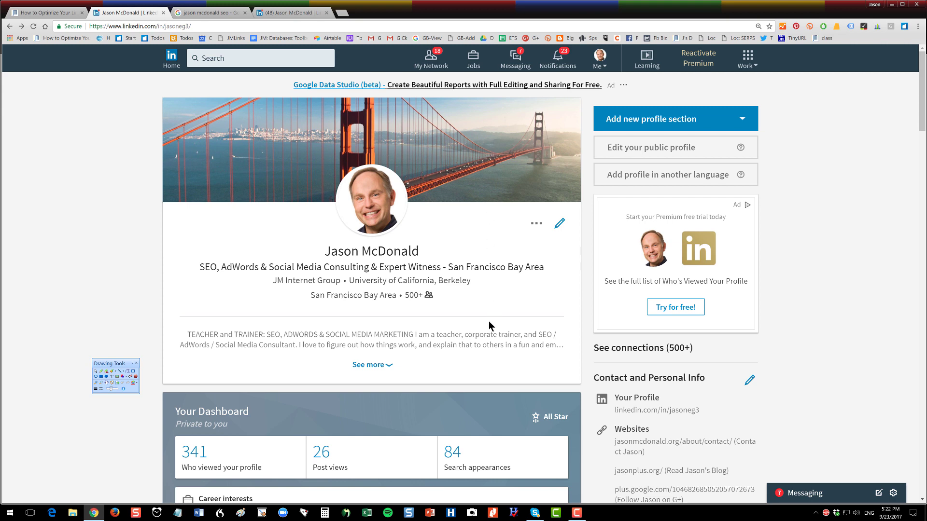
{"action": "scroll", "coordinate": [390, 214], "scroll_direction": "down", "scroll_amount": 8}
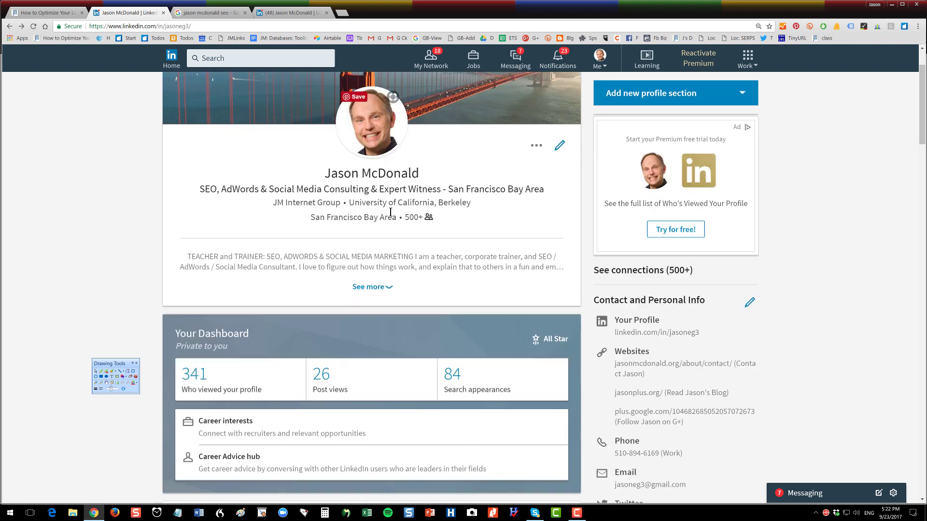
{"action": "scroll", "coordinate": [390, 221], "scroll_direction": "down", "scroll_amount": 2}
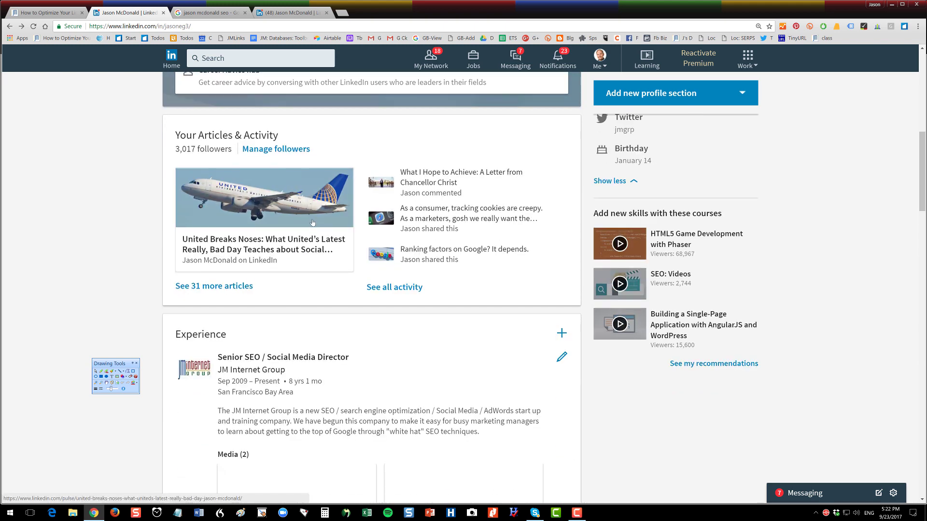
{"action": "scroll", "coordinate": [382, 371], "scroll_direction": "down", "scroll_amount": 2}
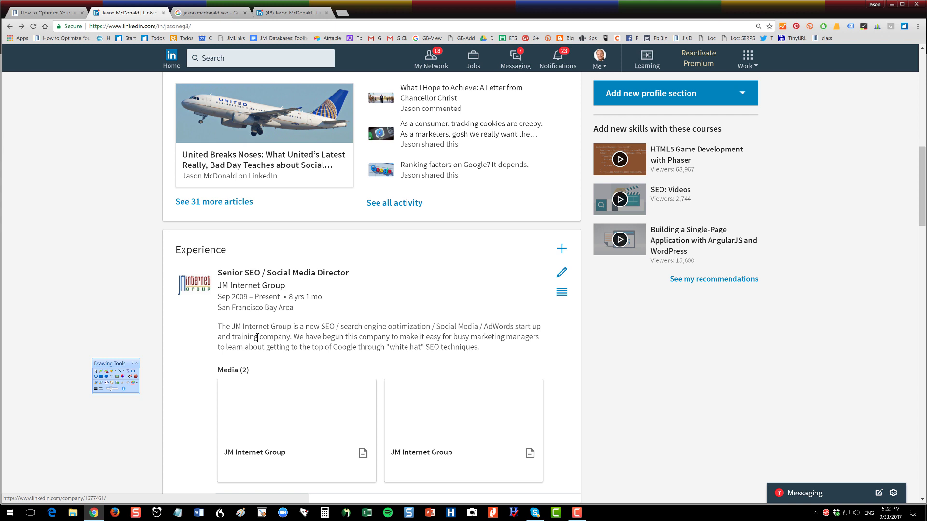
{"action": "left_click", "coordinate": [561, 273]}
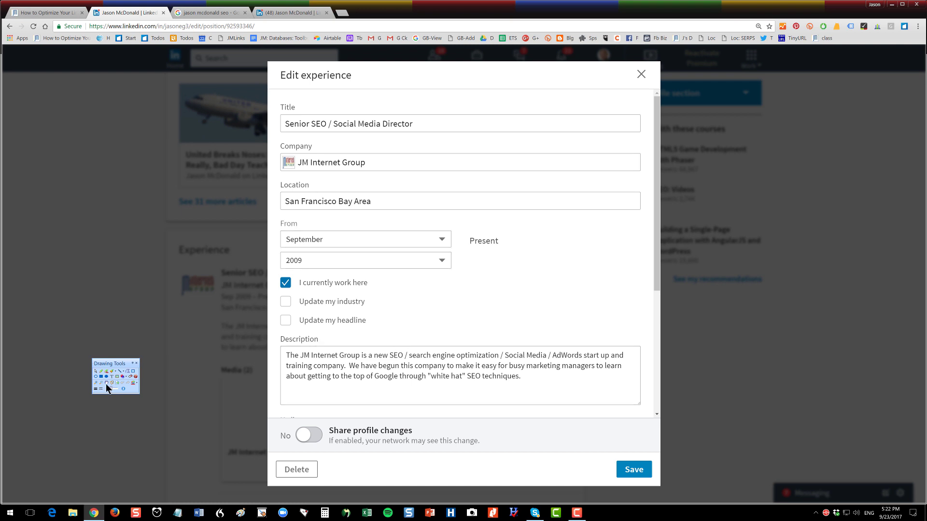
{"action": "left_click", "coordinate": [128, 377]}
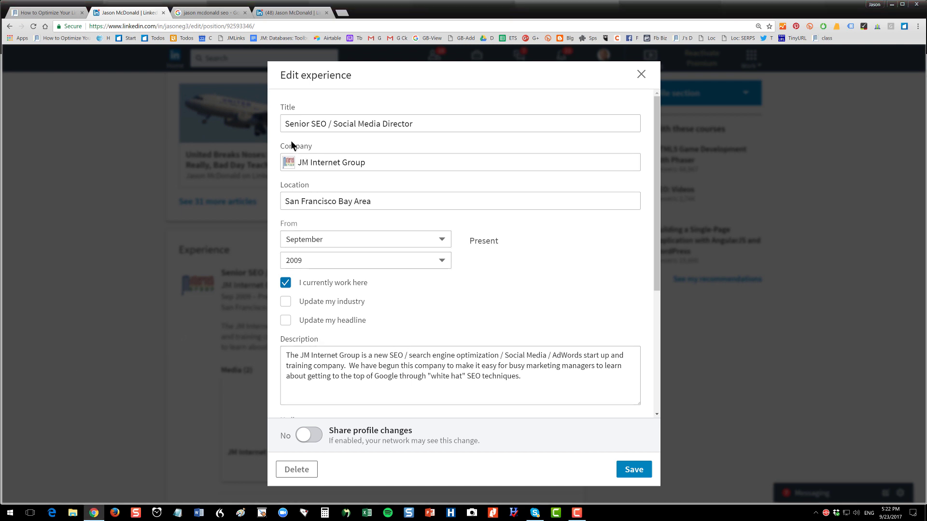
{"action": "left_click_drag", "start_coordinate": [383, 182], "coordinate": [269, 142]}
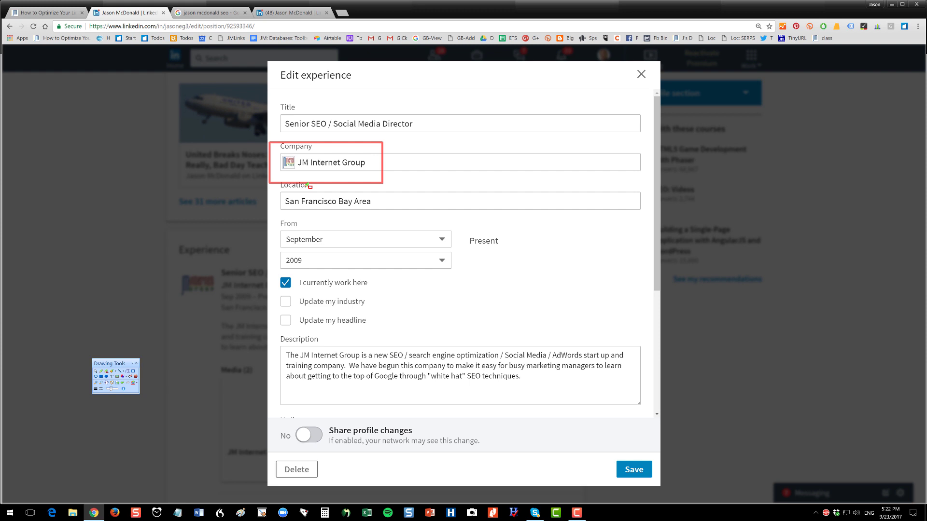
{"action": "left_click", "coordinate": [136, 376]}
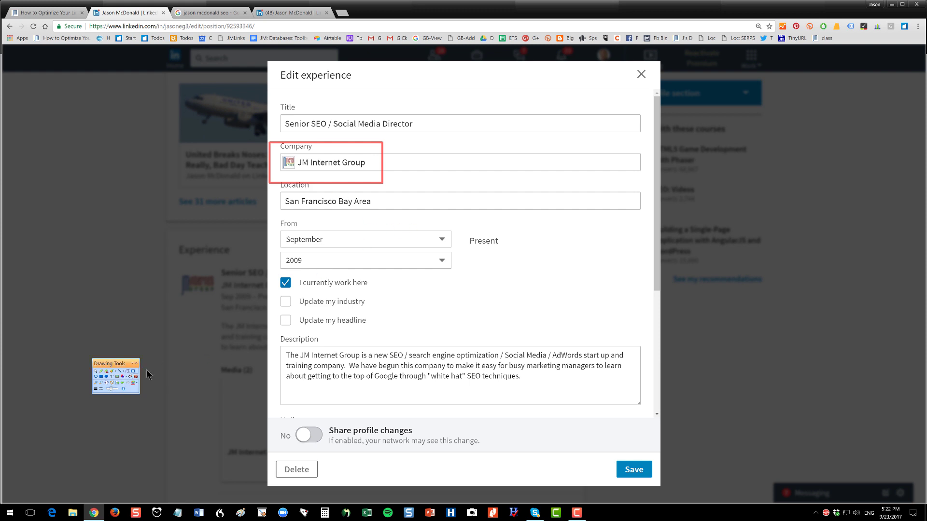
{"action": "left_click", "coordinate": [641, 74]}
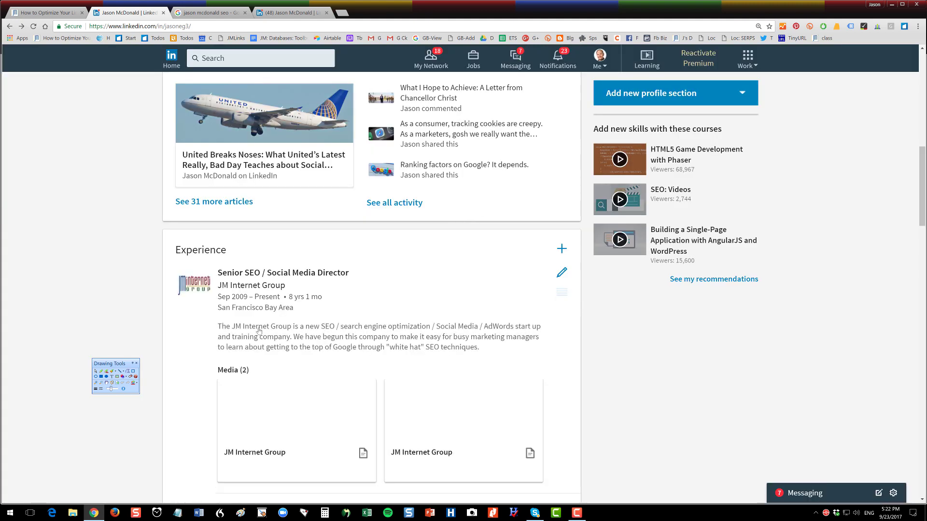
{"action": "scroll", "coordinate": [256, 314], "scroll_direction": "down", "scroll_amount": 1}
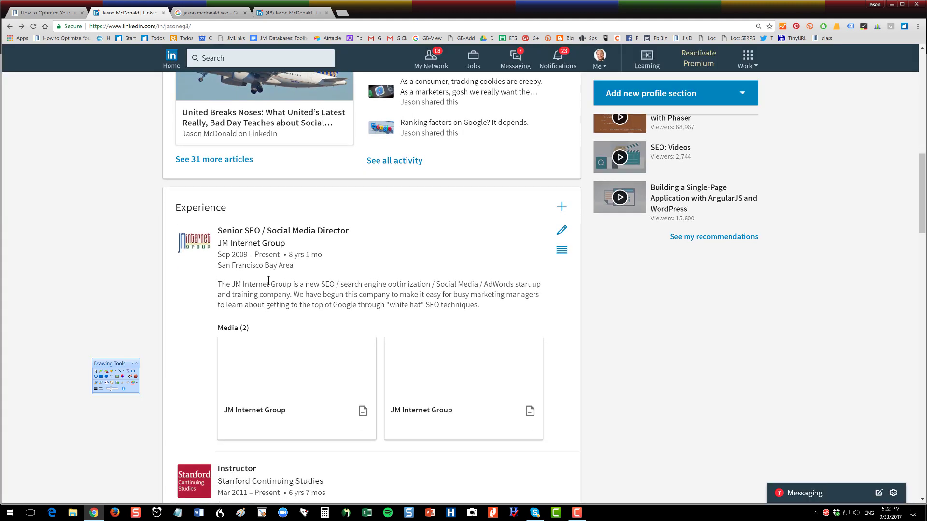
{"action": "scroll", "coordinate": [265, 279], "scroll_direction": "down", "scroll_amount": 1}
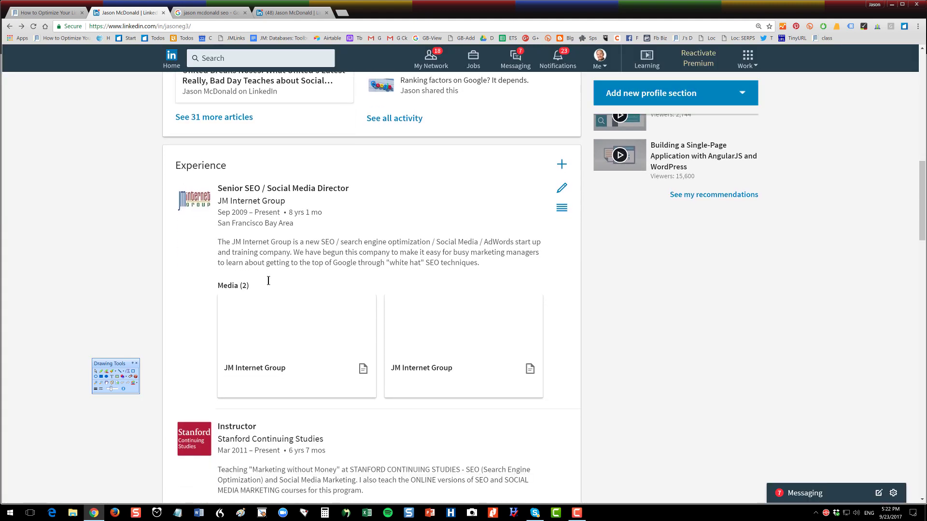
{"action": "scroll", "coordinate": [269, 281], "scroll_direction": "down", "scroll_amount": 2}
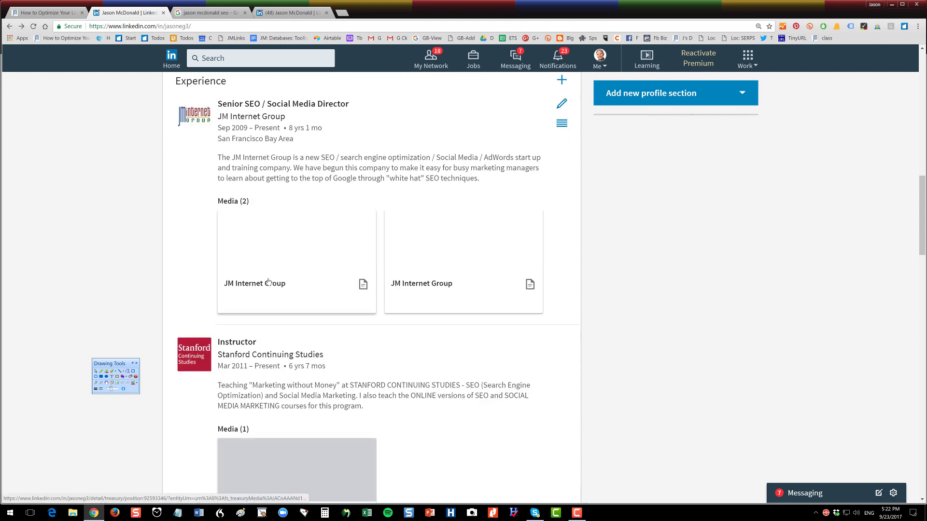
{"action": "scroll", "coordinate": [268, 281], "scroll_direction": "down", "scroll_amount": 3}
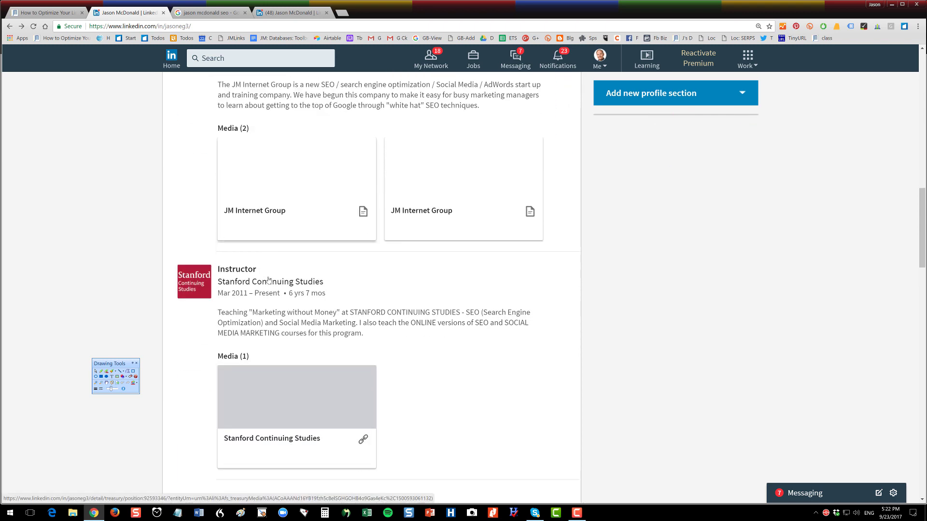
{"action": "scroll", "coordinate": [268, 279], "scroll_direction": "down", "scroll_amount": 8}
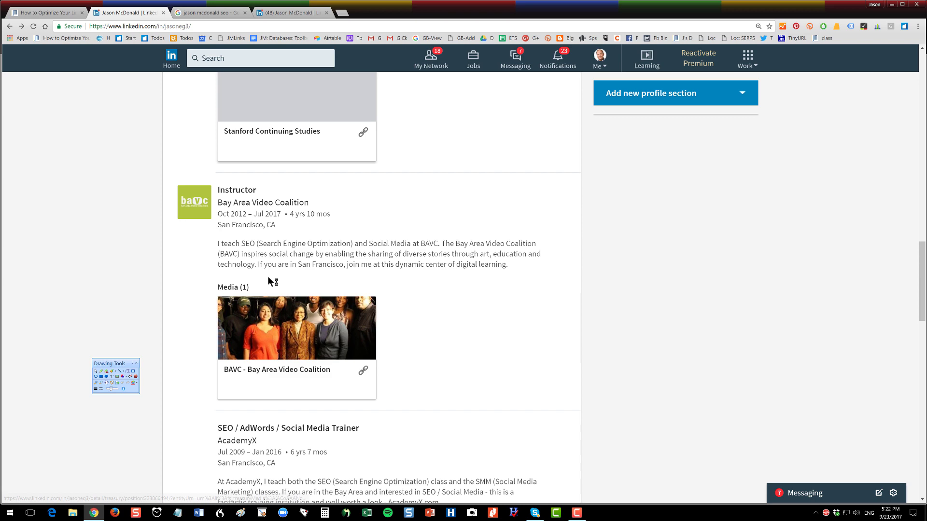
{"action": "scroll", "coordinate": [268, 280], "scroll_direction": "down", "scroll_amount": 2}
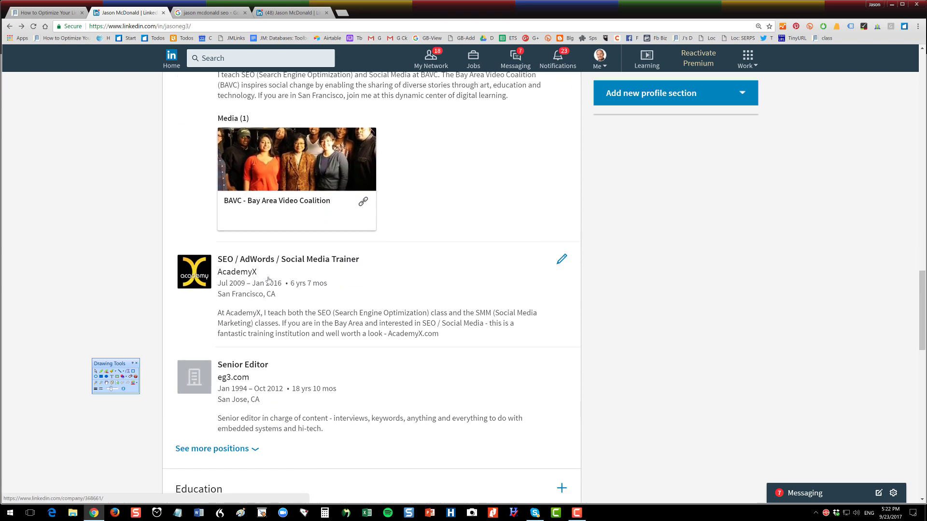
{"action": "scroll", "coordinate": [268, 279], "scroll_direction": "down", "scroll_amount": 2}
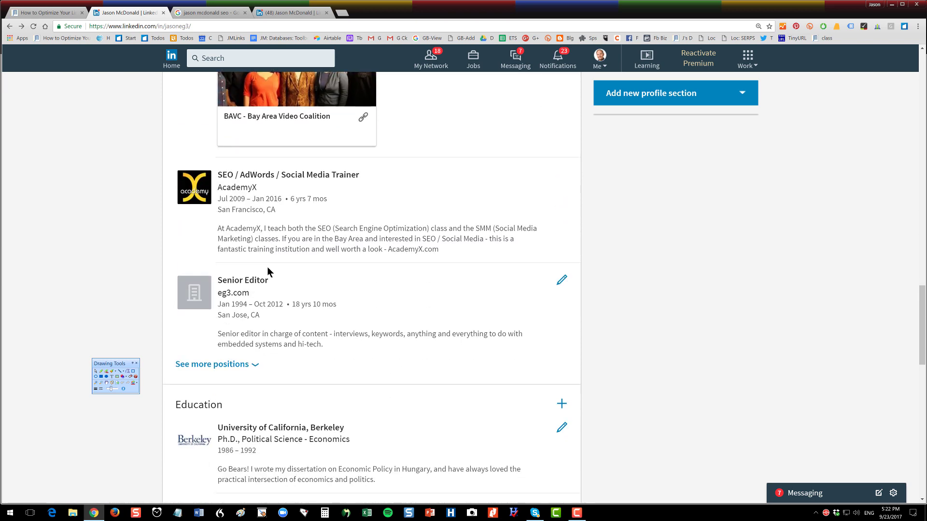
{"action": "scroll", "coordinate": [268, 271], "scroll_direction": "down", "scroll_amount": 6}
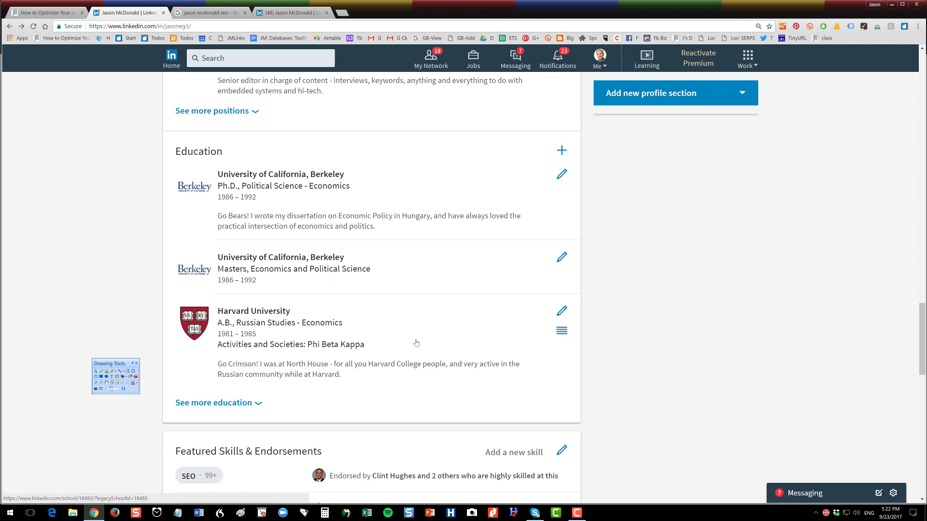
{"action": "scroll", "coordinate": [416, 343], "scroll_direction": "down", "scroll_amount": 5}
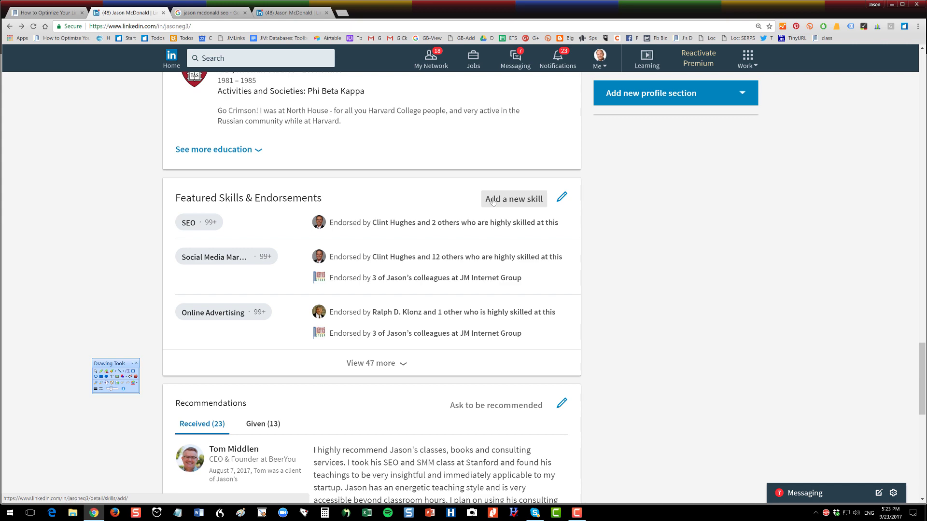
{"action": "scroll", "coordinate": [492, 201], "scroll_direction": "down", "scroll_amount": 3}
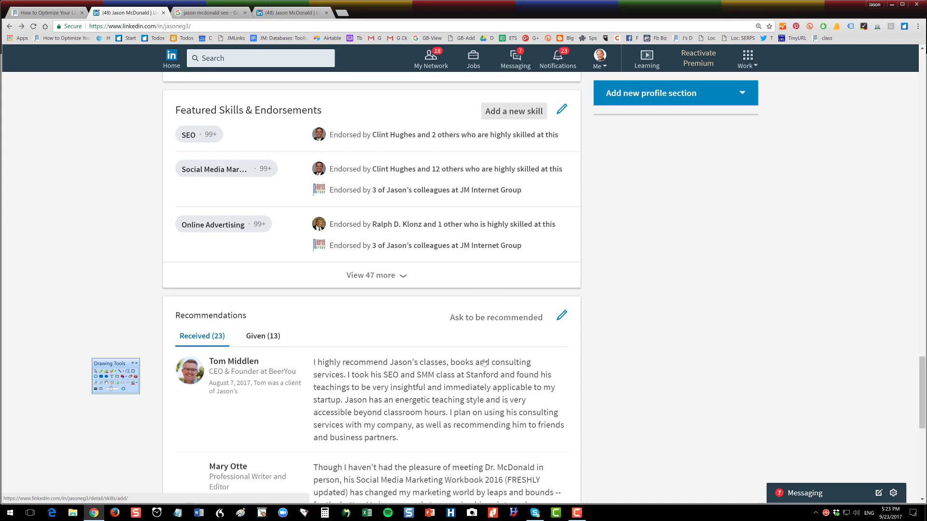
{"action": "scroll", "coordinate": [414, 348], "scroll_direction": "down", "scroll_amount": 2}
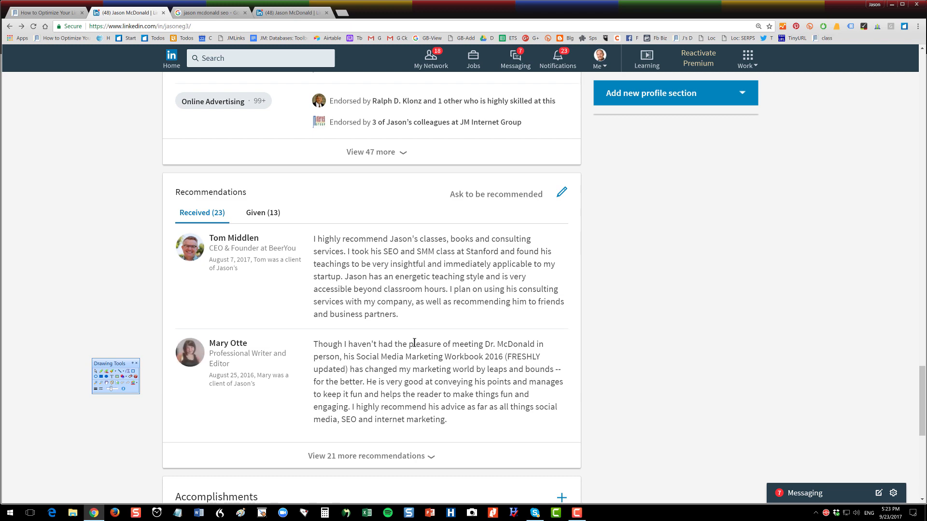
{"action": "scroll", "coordinate": [413, 344], "scroll_direction": "down", "scroll_amount": 4}
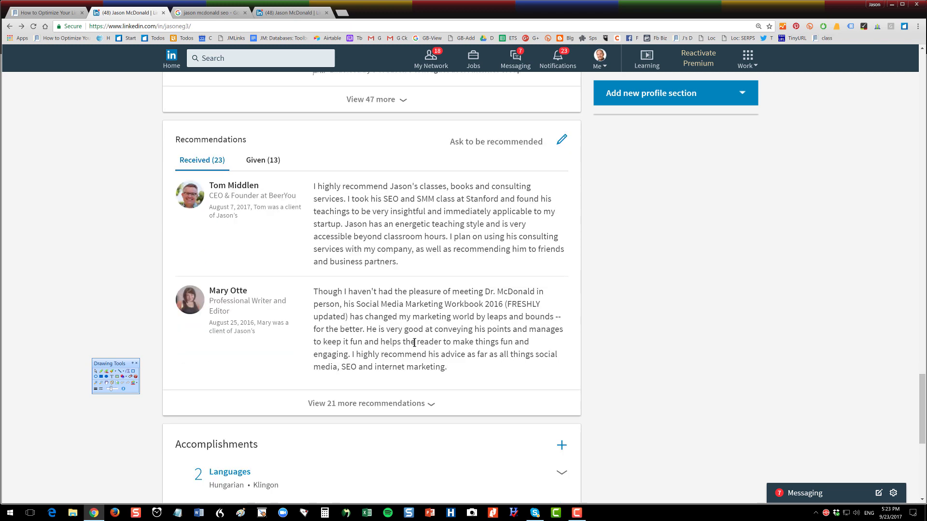
{"action": "scroll", "coordinate": [414, 344], "scroll_direction": "down", "scroll_amount": 2}
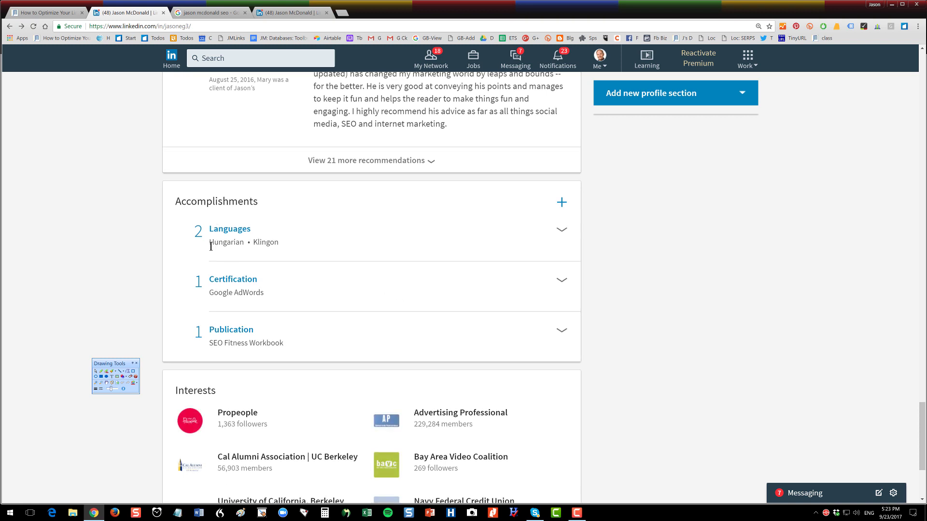
{"action": "left_click_drag", "start_coordinate": [210, 243], "coordinate": [283, 254]}
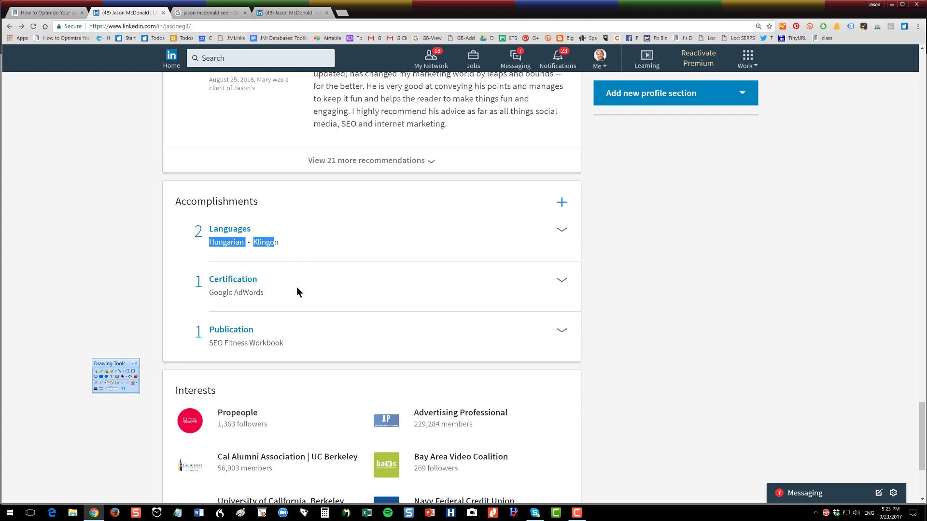
{"action": "scroll", "coordinate": [290, 295], "scroll_direction": "down", "scroll_amount": 3}
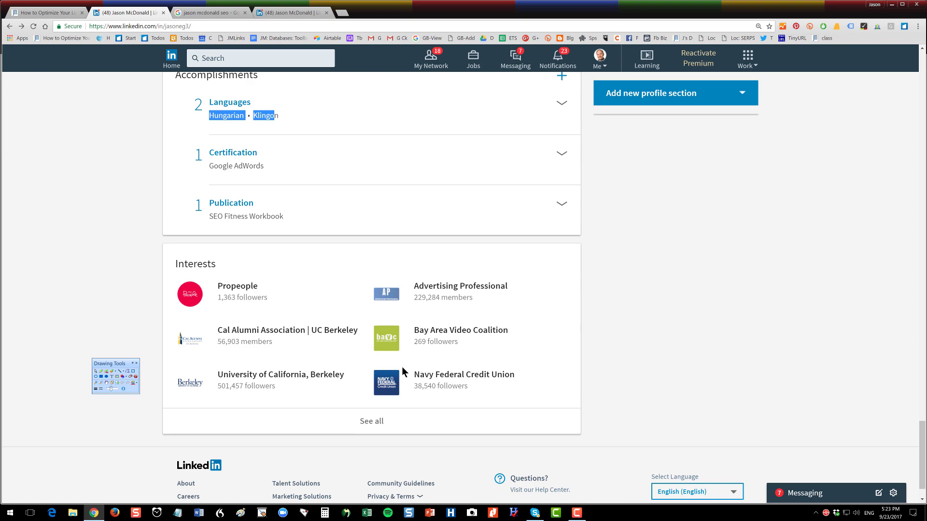
{"action": "scroll", "coordinate": [403, 369], "scroll_direction": "up", "scroll_amount": 15}
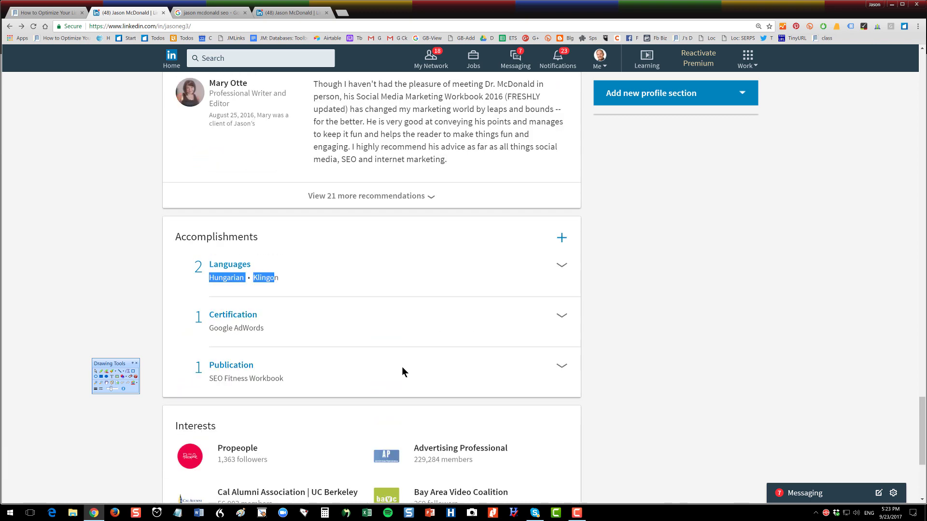
Return to the LinkedIn optimization article and scroll toward its numbered steps.
{"action": "left_click", "coordinate": [46, 12]}
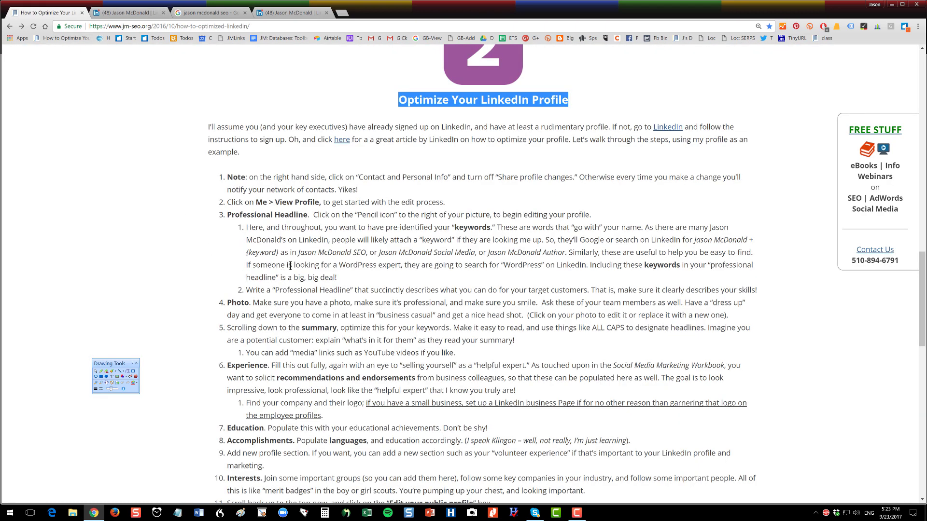
{"action": "scroll", "coordinate": [289, 269], "scroll_direction": "down", "scroll_amount": 2}
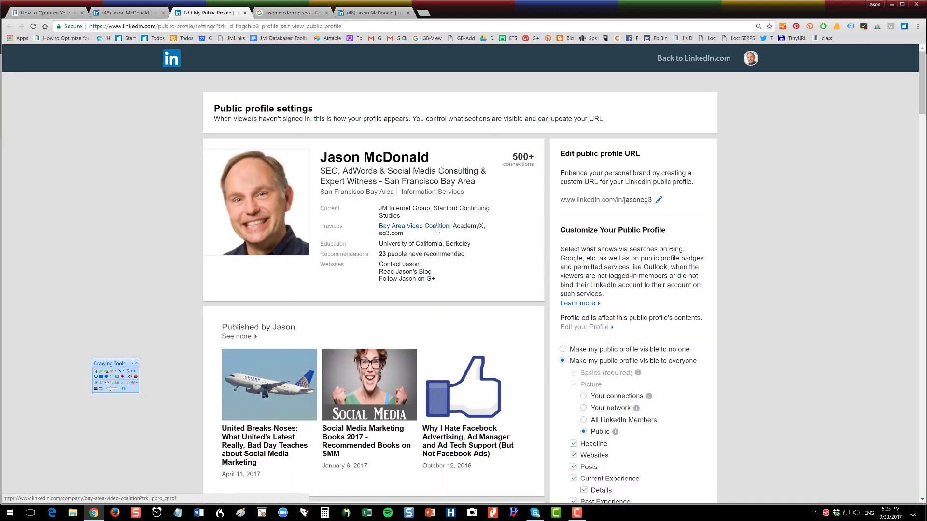
{"action": "scroll", "coordinate": [434, 227], "scroll_direction": "down", "scroll_amount": 2}
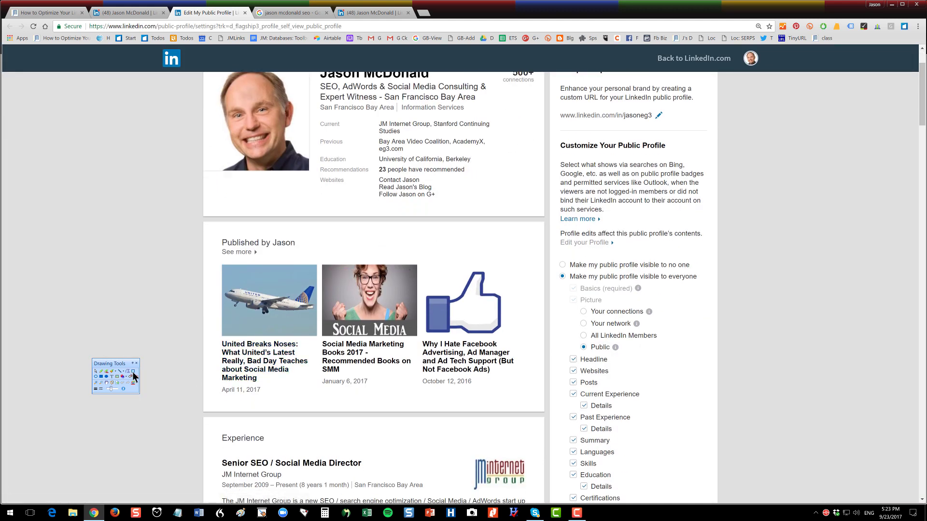
{"action": "left_click", "coordinate": [133, 376]}
{"action": "left_click_drag", "start_coordinate": [519, 162], "coordinate": [755, 455]}
{"action": "left_click_drag", "start_coordinate": [547, 263], "coordinate": [707, 292]}
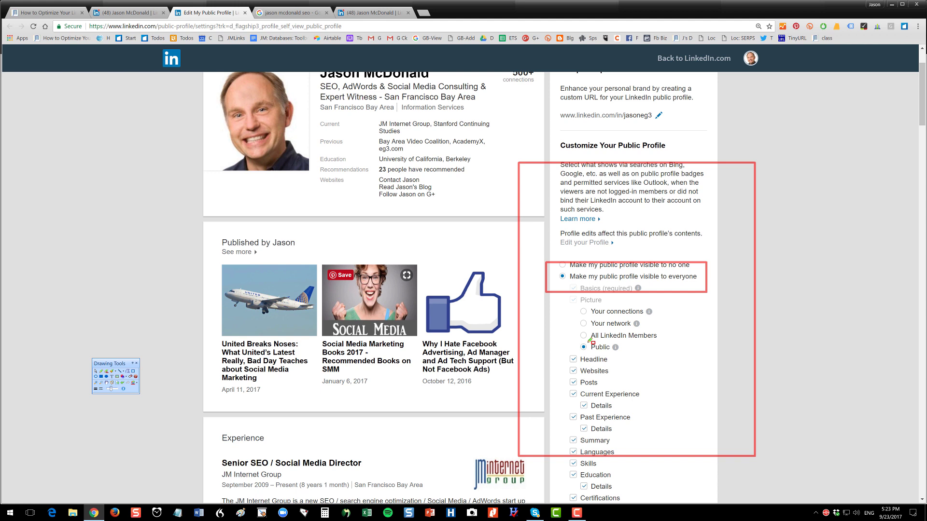
{"action": "left_click_drag", "start_coordinate": [552, 337], "coordinate": [652, 504]}
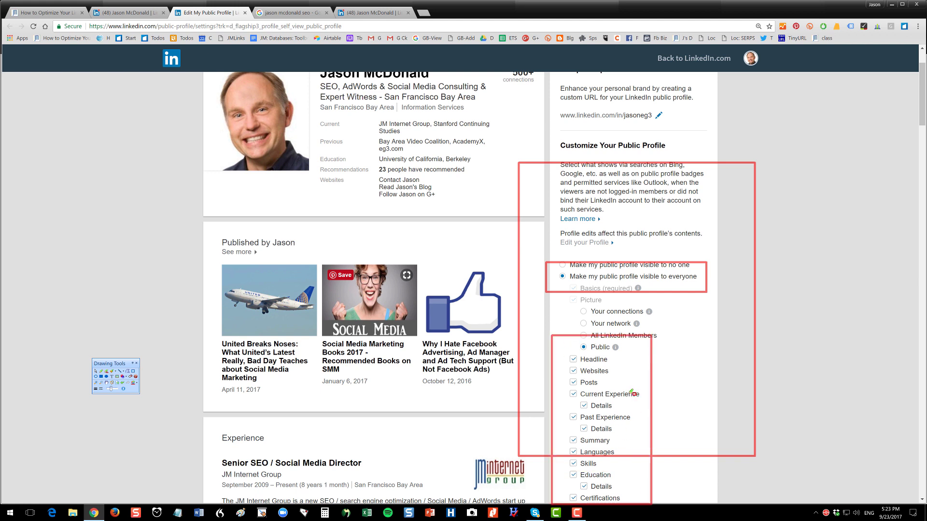
{"action": "left_click", "coordinate": [135, 377]}
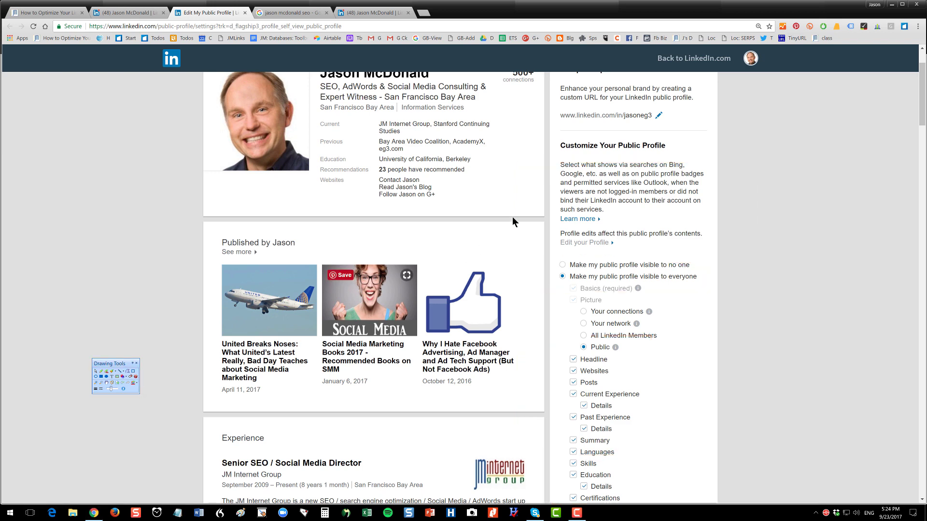
{"action": "left_click", "coordinate": [657, 118]}
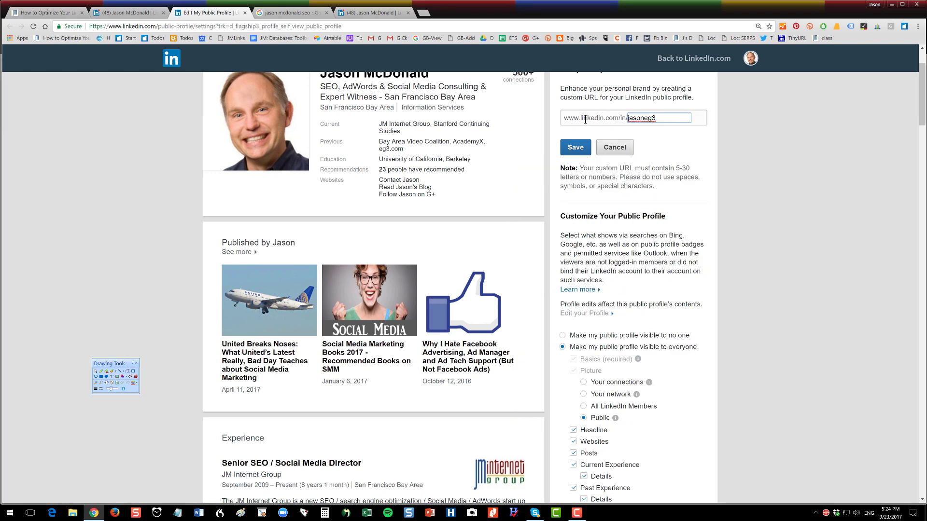
{"action": "left_click", "coordinate": [617, 150]}
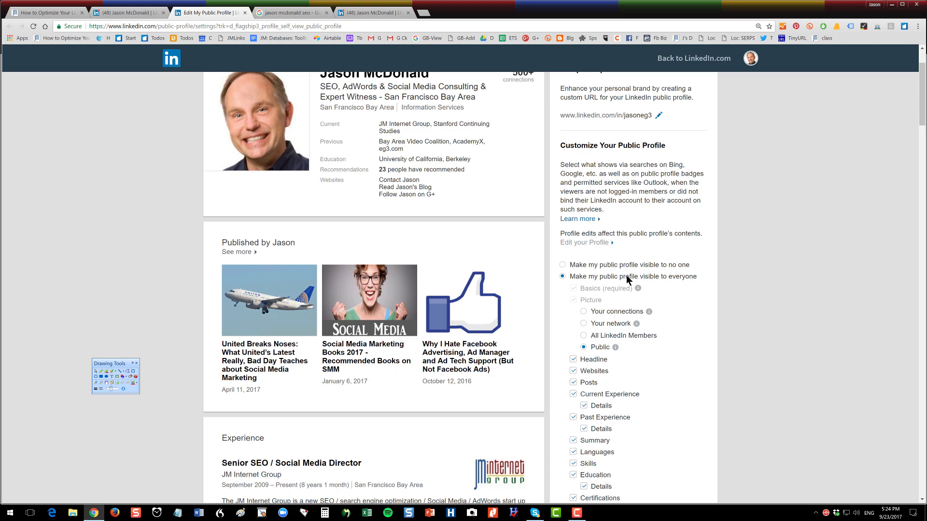
{"action": "scroll", "coordinate": [618, 312], "scroll_direction": "down", "scroll_amount": 5}
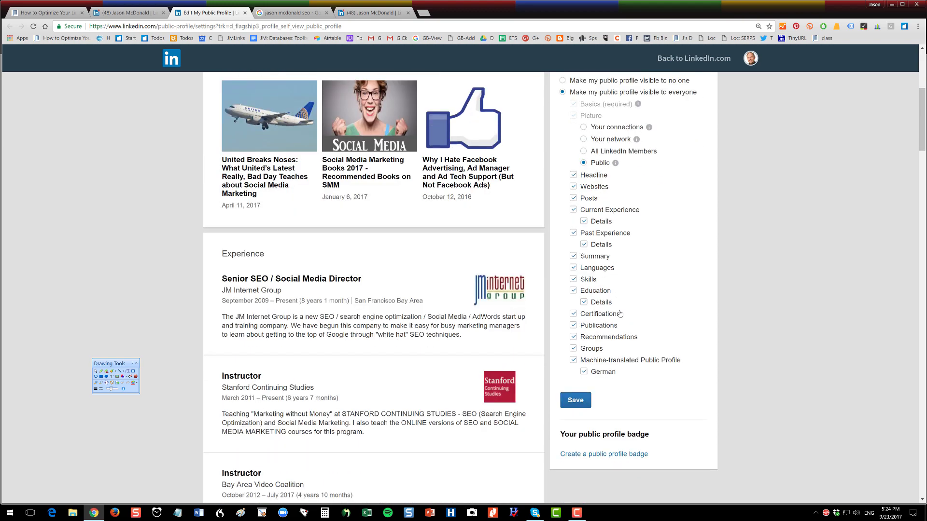
{"action": "scroll", "coordinate": [620, 314], "scroll_direction": "up", "scroll_amount": 7}
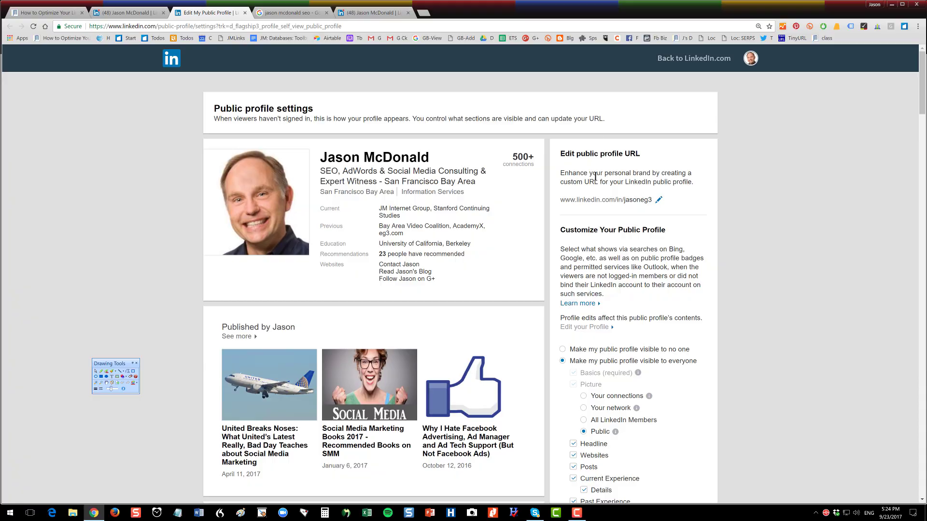
Close the public profile settings tab and open the Edit contact info dialog.
{"action": "left_click", "coordinate": [245, 13]}
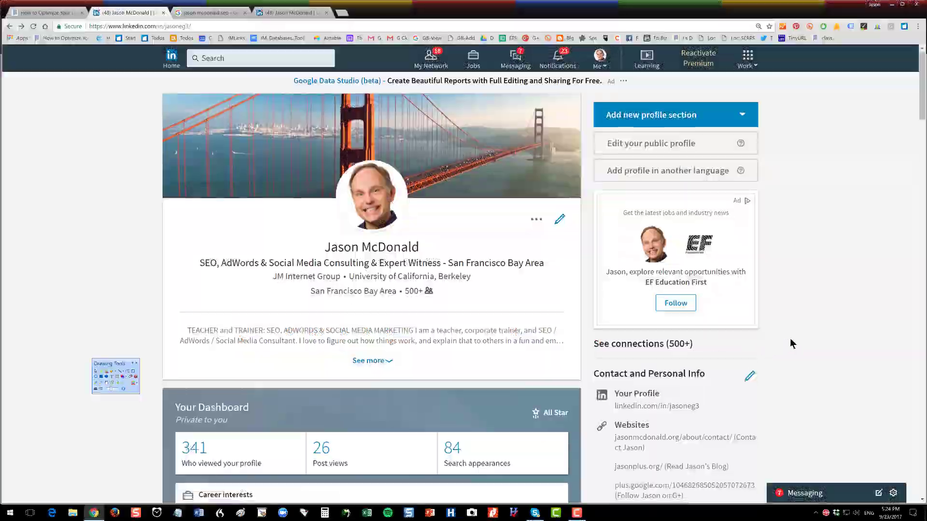
{"action": "scroll", "coordinate": [790, 343], "scroll_direction": "down", "scroll_amount": 2}
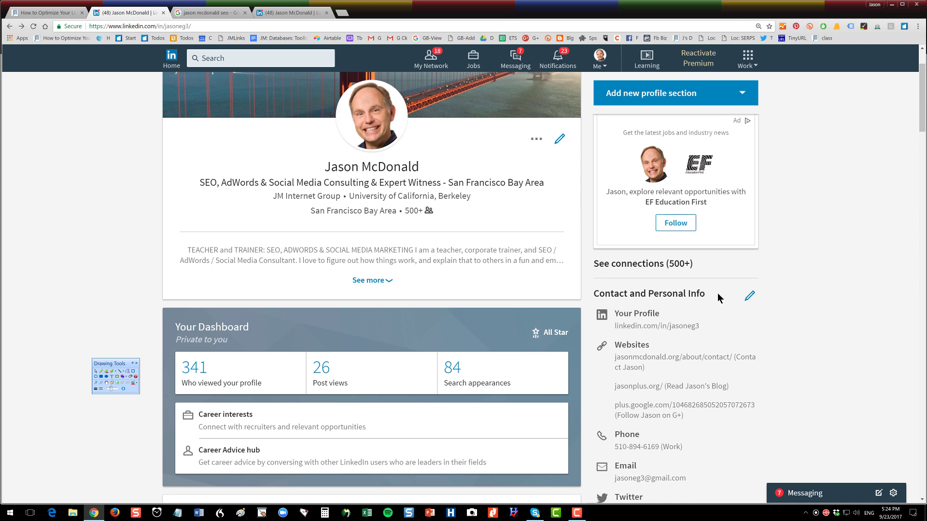
{"action": "scroll", "coordinate": [689, 278], "scroll_direction": "down", "scroll_amount": 2}
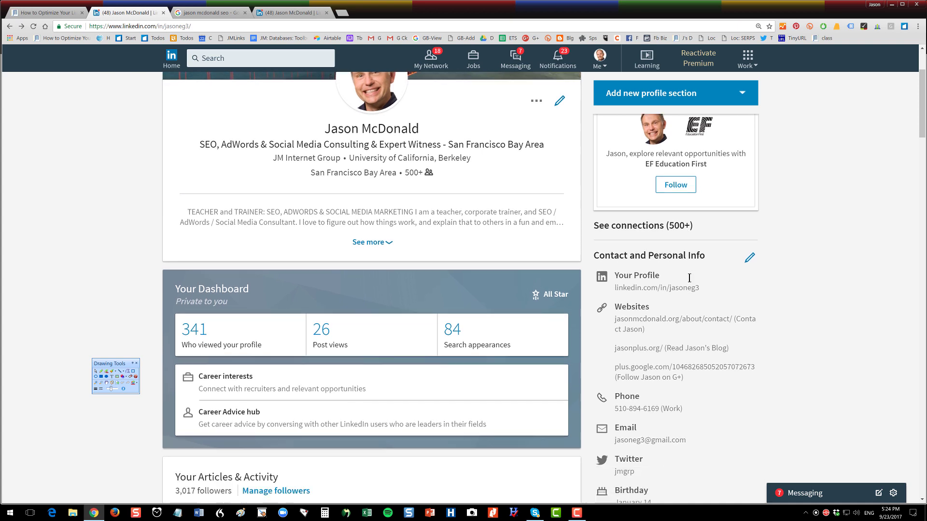
{"action": "scroll", "coordinate": [689, 278], "scroll_direction": "down", "scroll_amount": 1}
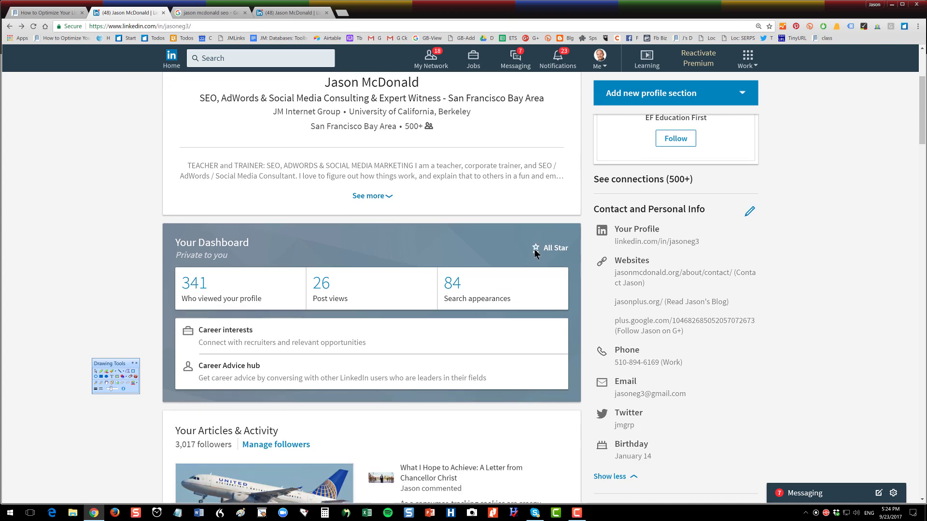
{"action": "left_click", "coordinate": [748, 213]}
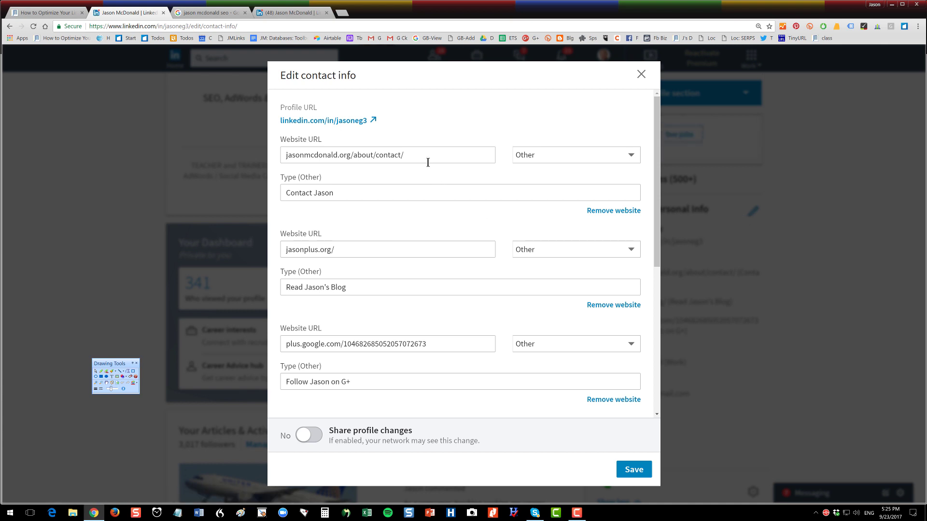
{"action": "left_click_drag", "start_coordinate": [405, 155], "coordinate": [277, 157]}
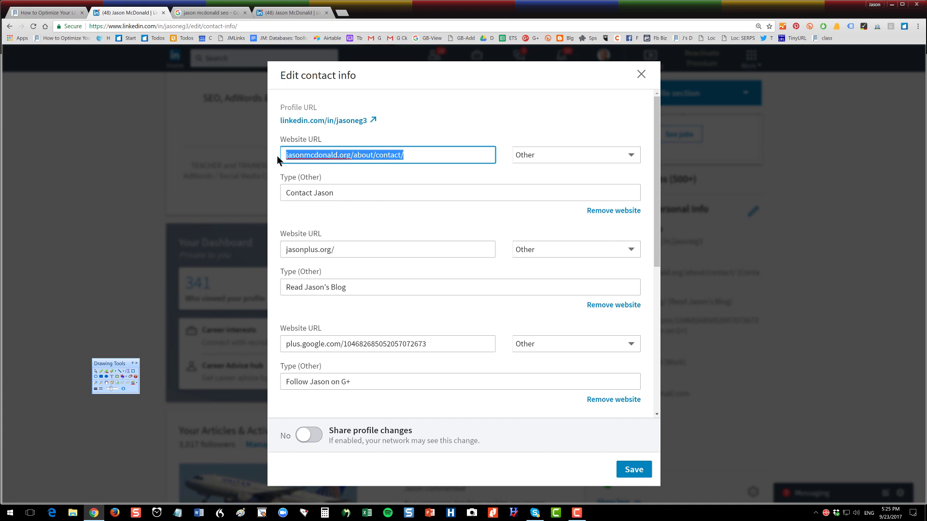
Outline the first website's URL and 'Other' type, plus both websites' custom labels.
{"action": "left_click", "coordinate": [130, 375]}
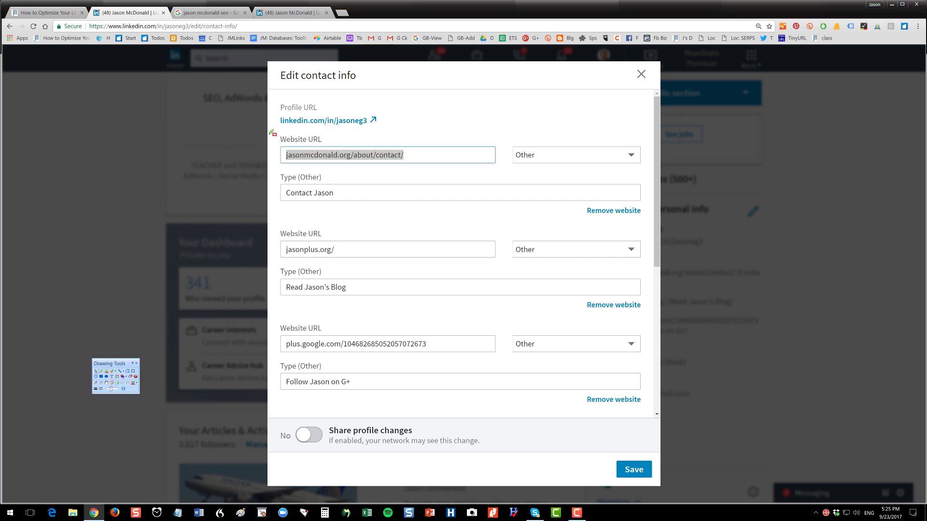
{"action": "mouse_move", "coordinate": [269, 134]}
{"action": "left_mouse_down"}
{"action": "mouse_move", "coordinate": [327, 165]}
{"action": "mouse_move", "coordinate": [414, 173]}
{"action": "left_mouse_up"}
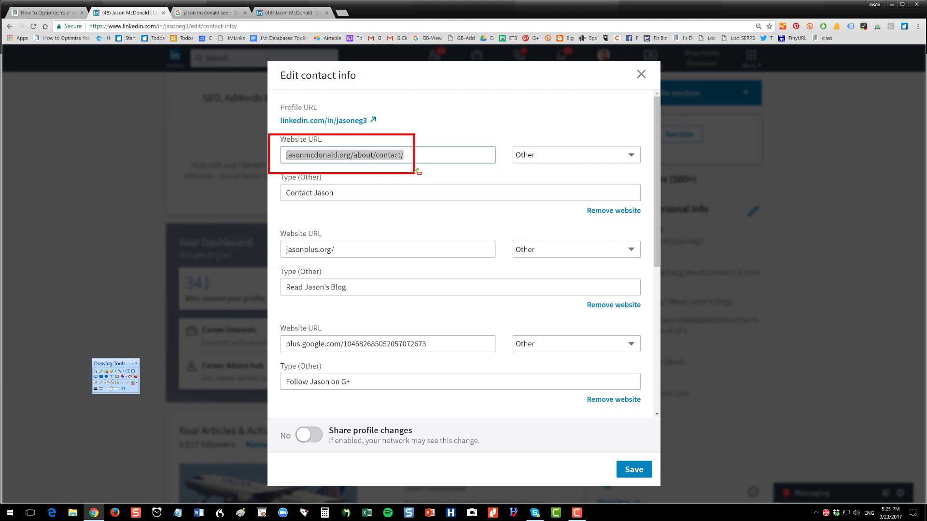
{"action": "left_click_drag", "start_coordinate": [506, 129], "coordinate": [542, 170]}
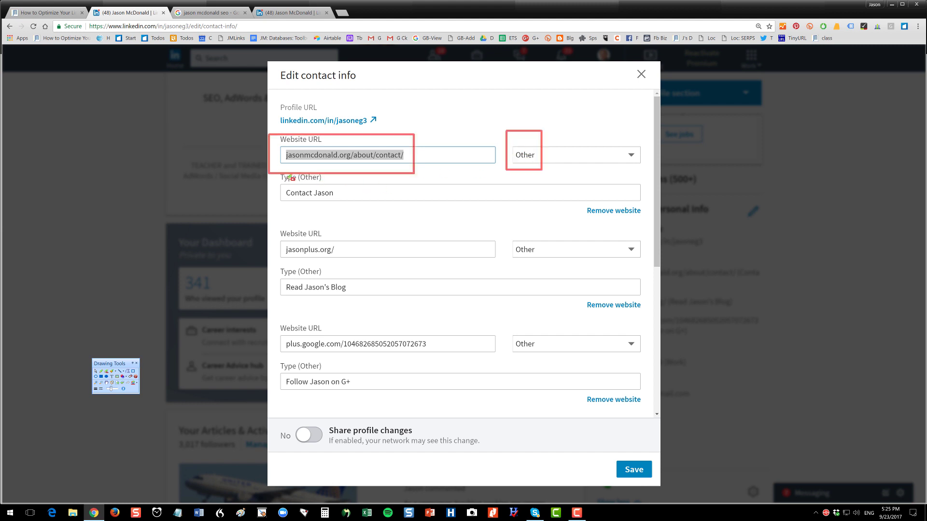
{"action": "left_click_drag", "start_coordinate": [270, 175], "coordinate": [357, 209]}
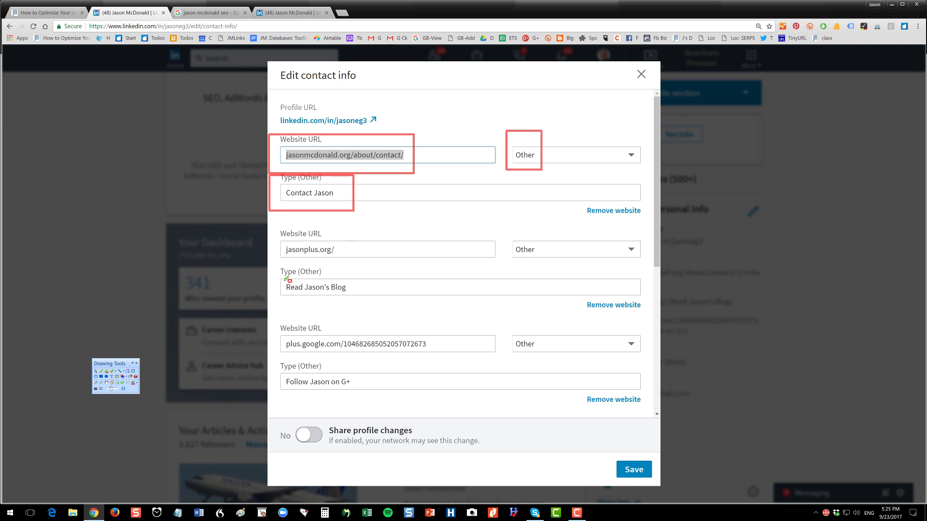
{"action": "left_click_drag", "start_coordinate": [277, 275], "coordinate": [360, 298]}
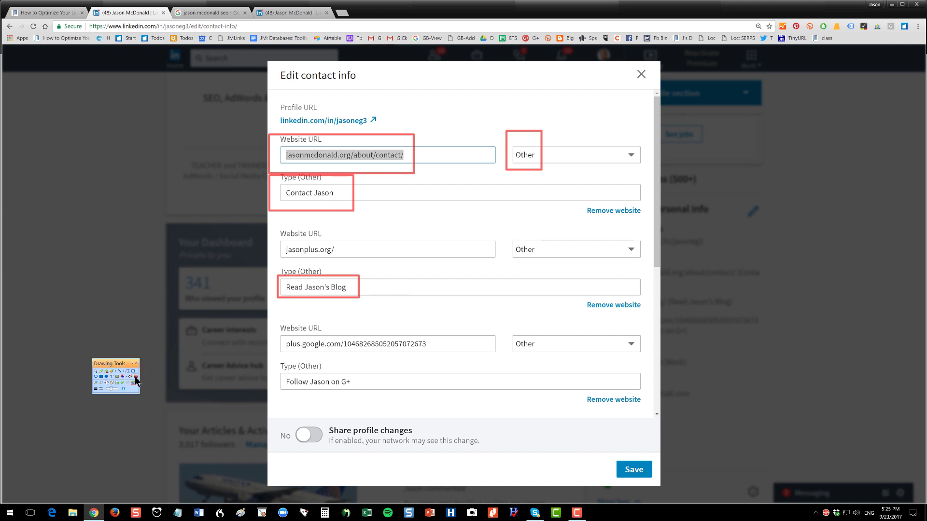
{"action": "left_click", "coordinate": [136, 377]}
Outline the phone number, email section and empty address box in the contact dialog.
{"action": "scroll", "coordinate": [493, 295], "scroll_direction": "down", "scroll_amount": 6}
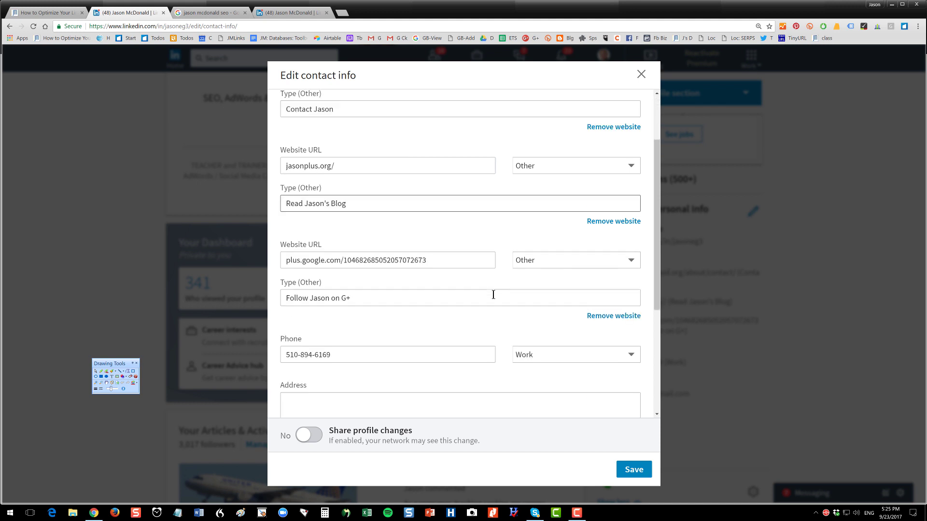
{"action": "scroll", "coordinate": [402, 260], "scroll_direction": "up", "scroll_amount": 1}
{"action": "scroll", "coordinate": [400, 262], "scroll_direction": "up", "scroll_amount": 2}
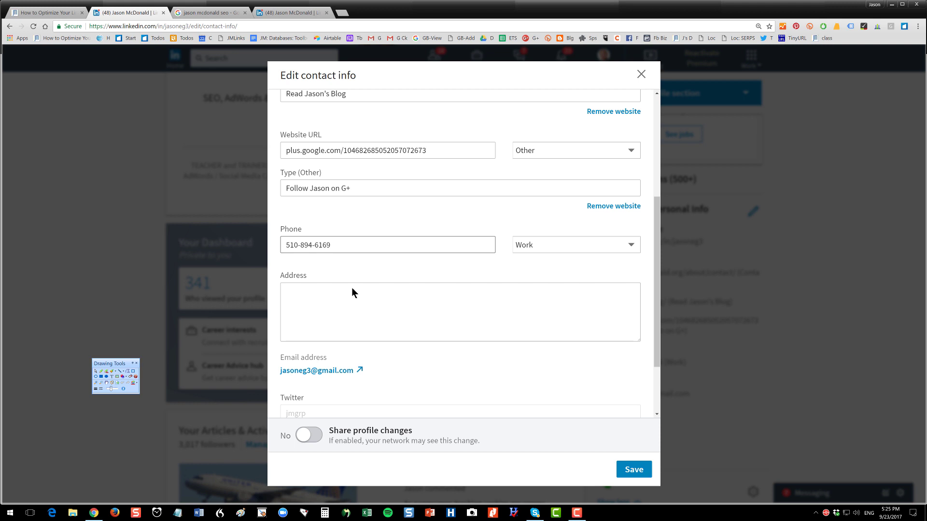
{"action": "left_click", "coordinate": [131, 377]}
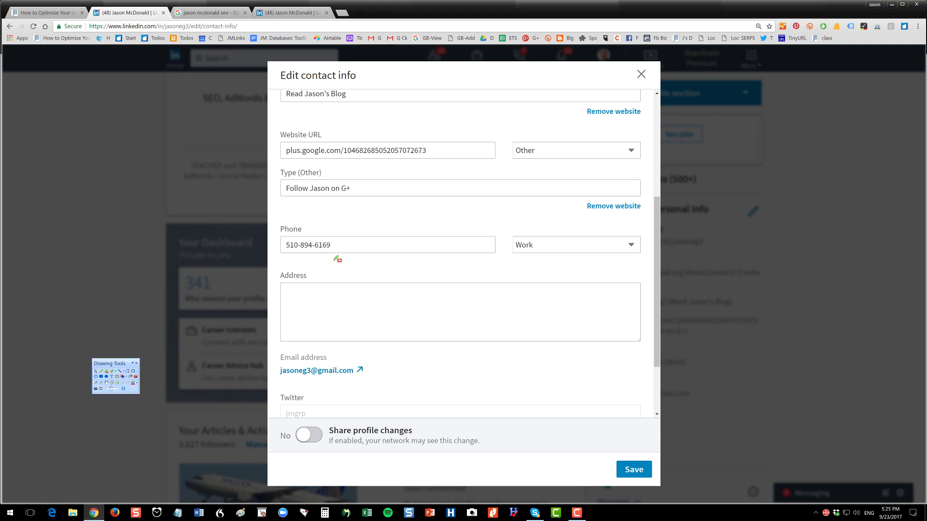
{"action": "left_click_drag", "start_coordinate": [336, 260], "coordinate": [276, 227]}
{"action": "left_click_drag", "start_coordinate": [276, 351], "coordinate": [377, 391]}
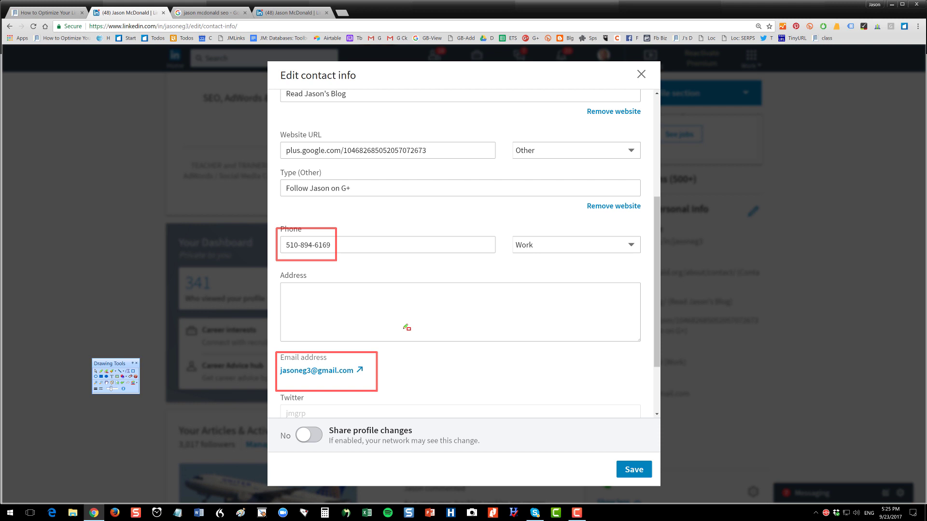
{"action": "left_click_drag", "start_coordinate": [405, 326], "coordinate": [403, 328]}
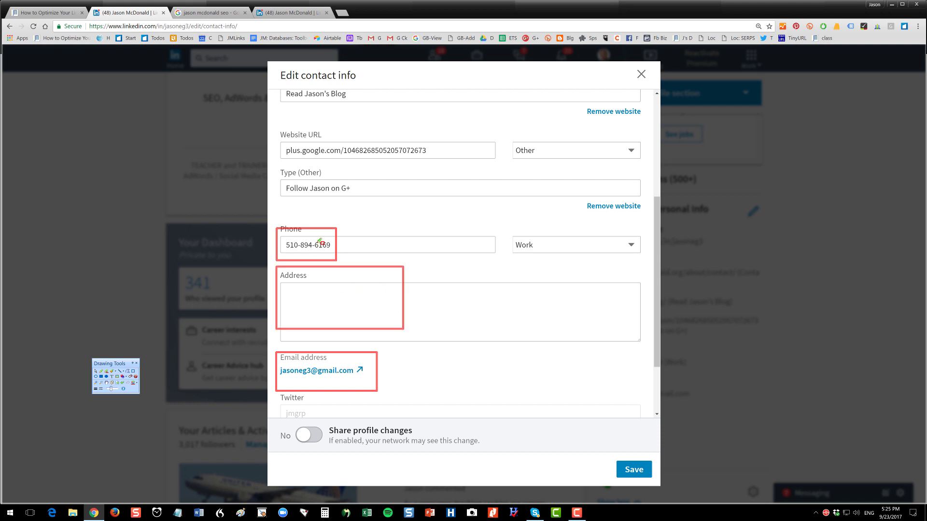
{"action": "left_click", "coordinate": [137, 377]}
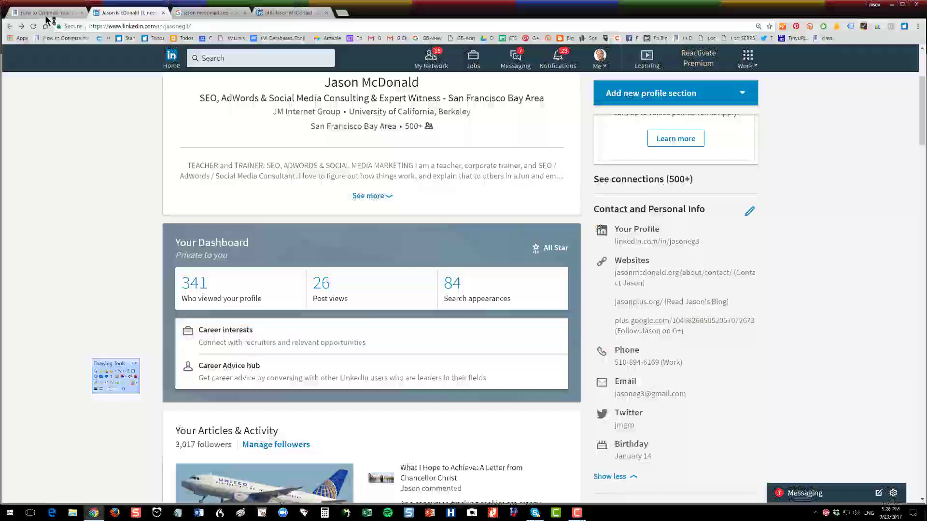
Scroll the article to step 3, 'Review Your LinkedIn Profile & Publish', then return to LinkedIn.
{"action": "left_click", "coordinate": [48, 12]}
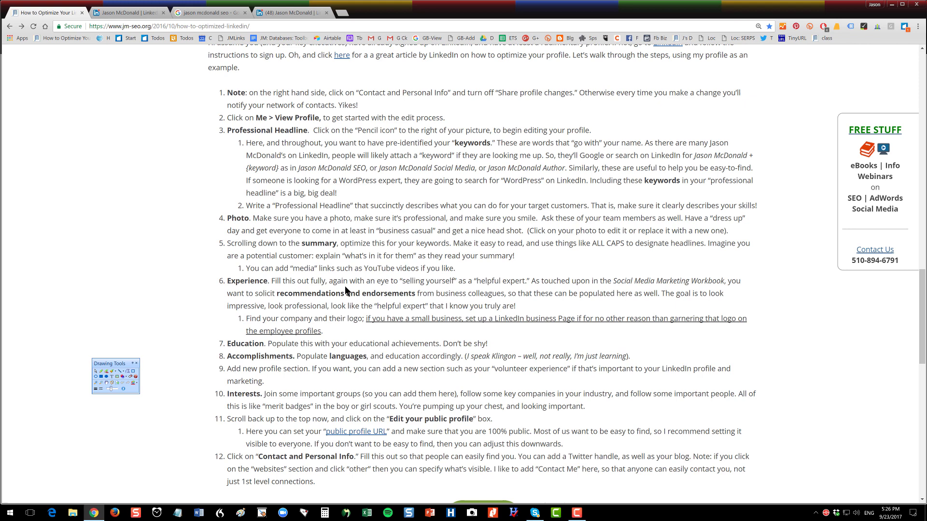
{"action": "scroll", "coordinate": [344, 286], "scroll_direction": "up", "scroll_amount": 2}
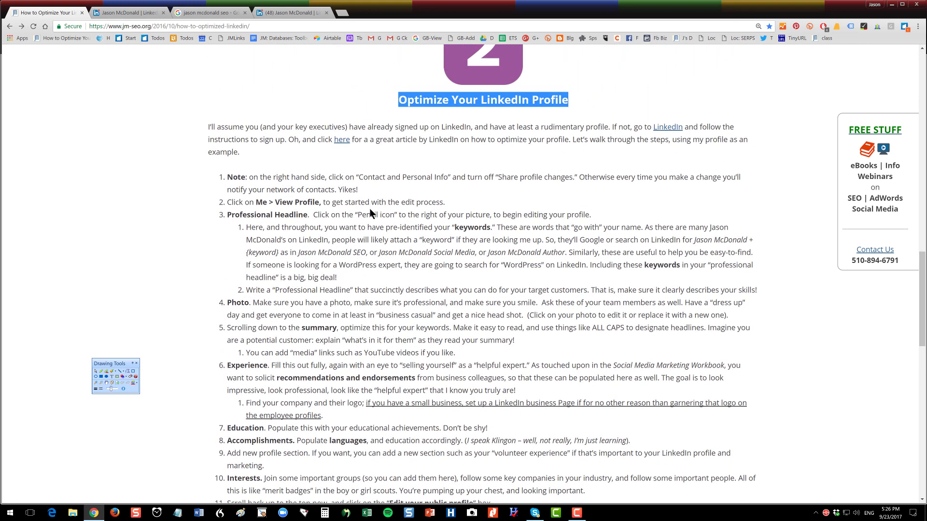
{"action": "scroll", "coordinate": [370, 218], "scroll_direction": "down", "scroll_amount": 3}
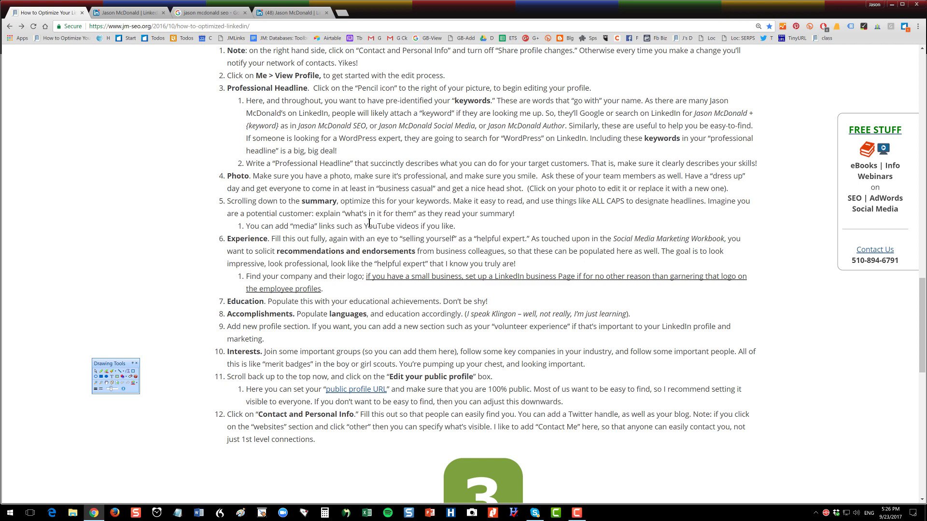
{"action": "scroll", "coordinate": [369, 223], "scroll_direction": "down", "scroll_amount": 2}
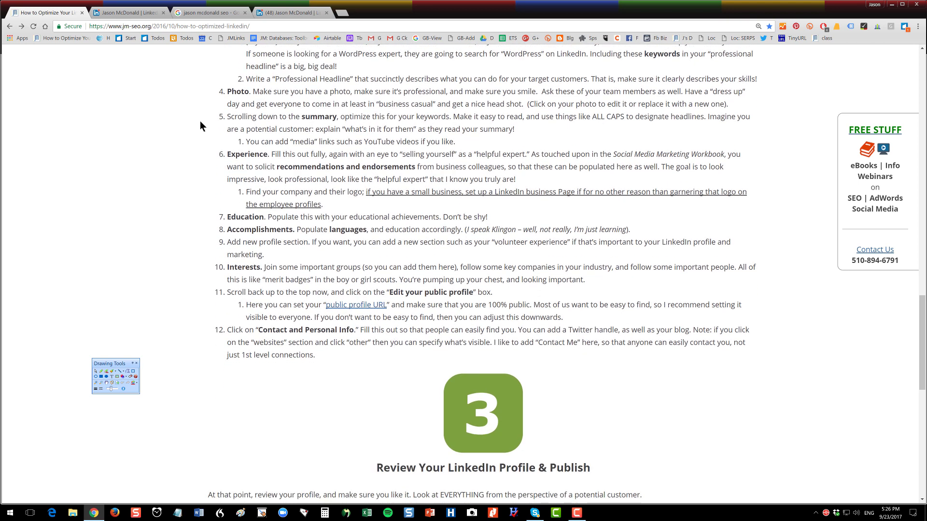
{"action": "left_click", "coordinate": [141, 13]}
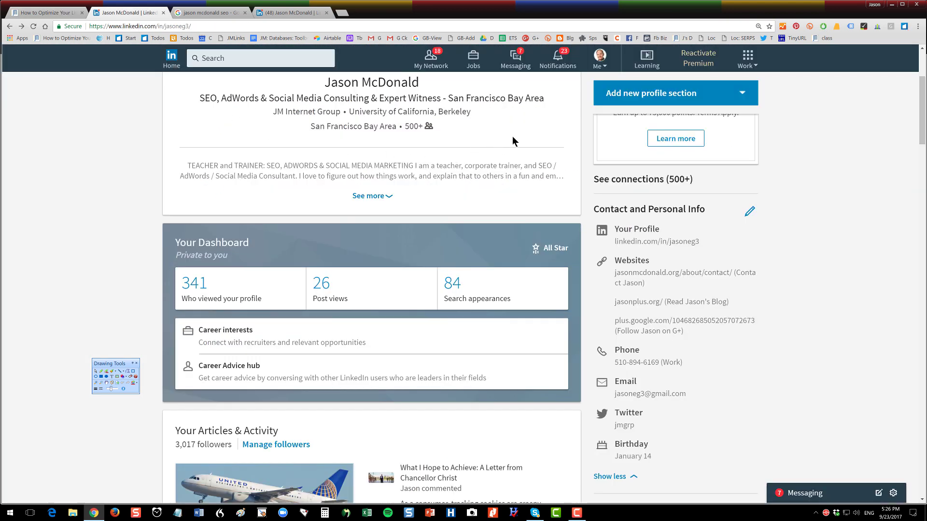
{"action": "key", "text": "F5"}
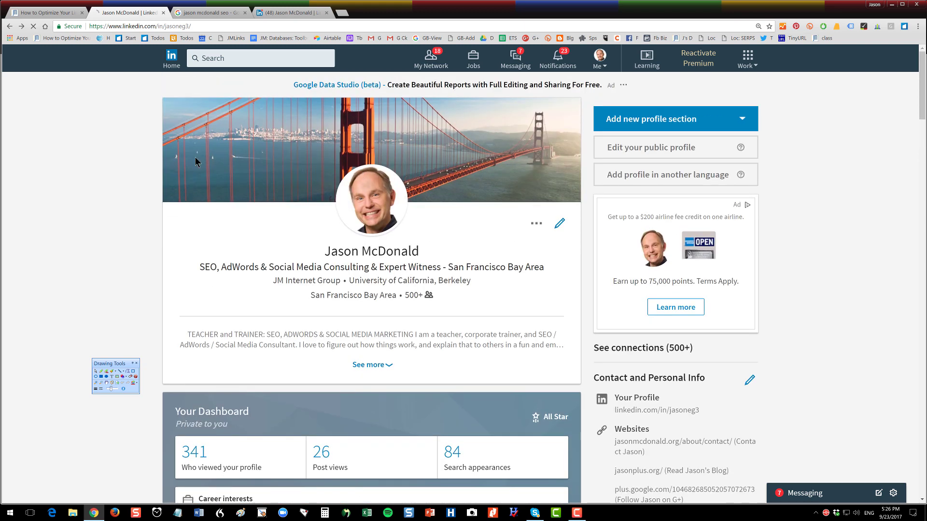
{"action": "scroll", "coordinate": [311, 280], "scroll_direction": "down", "scroll_amount": 5}
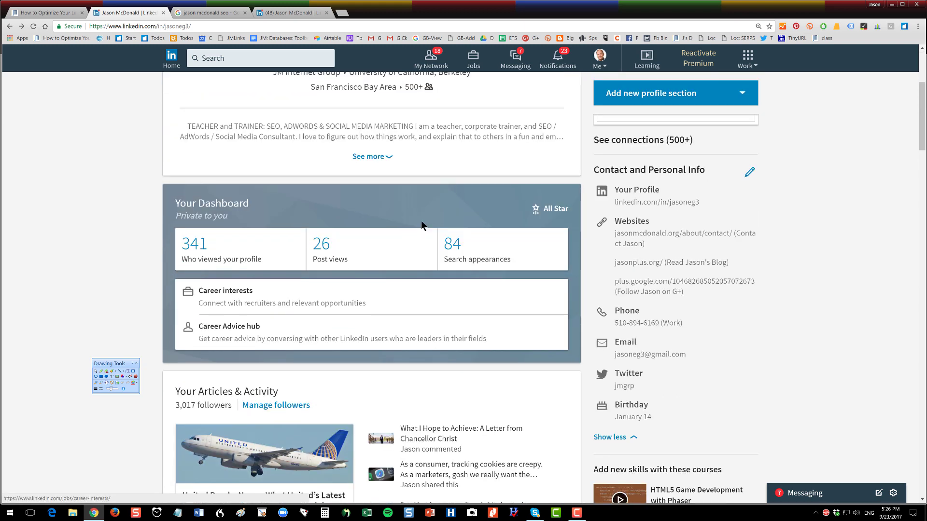
{"action": "scroll", "coordinate": [560, 114], "scroll_direction": "up", "scroll_amount": 5}
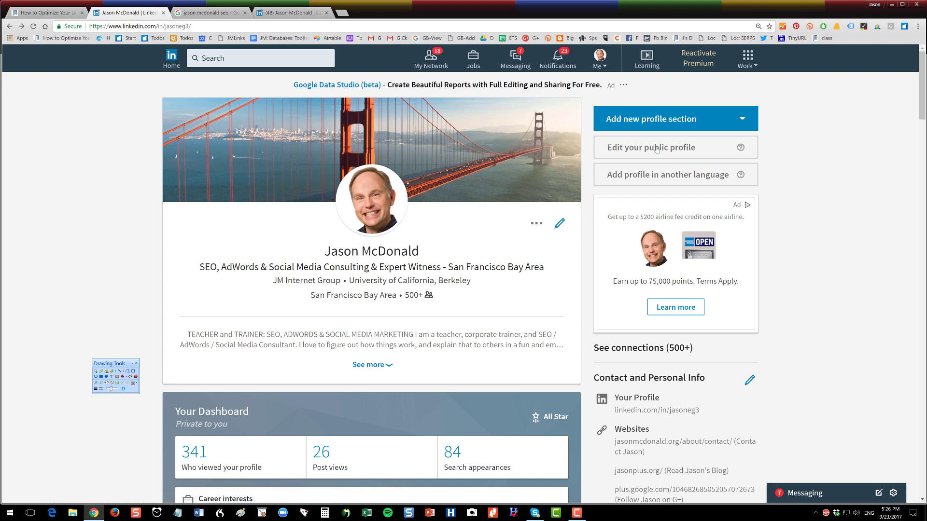
{"action": "left_click", "coordinate": [659, 147]}
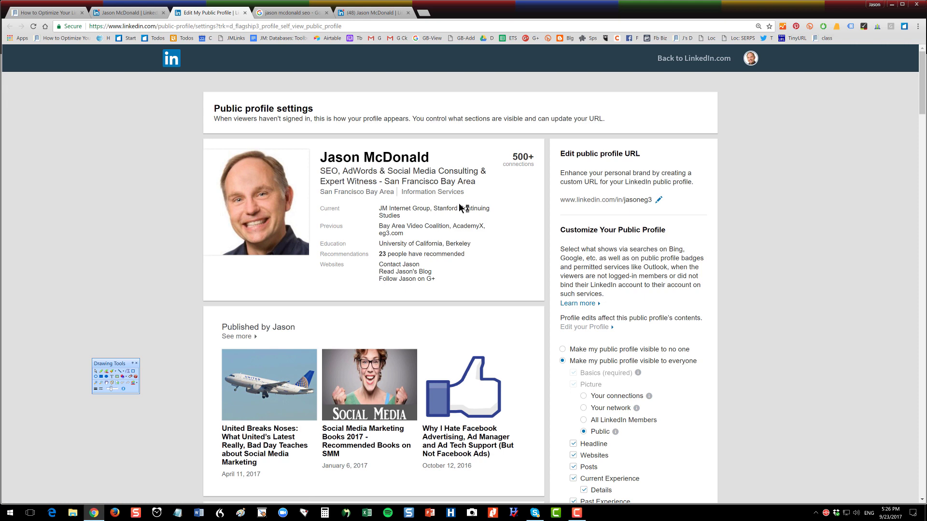
{"action": "scroll", "coordinate": [321, 338], "scroll_direction": "down", "scroll_amount": 3}
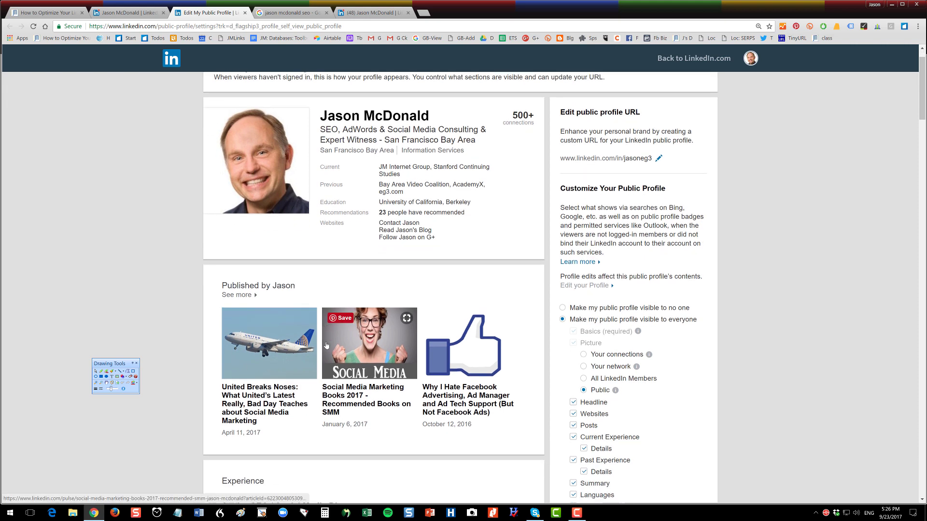
{"action": "scroll", "coordinate": [328, 340], "scroll_direction": "down", "scroll_amount": 4}
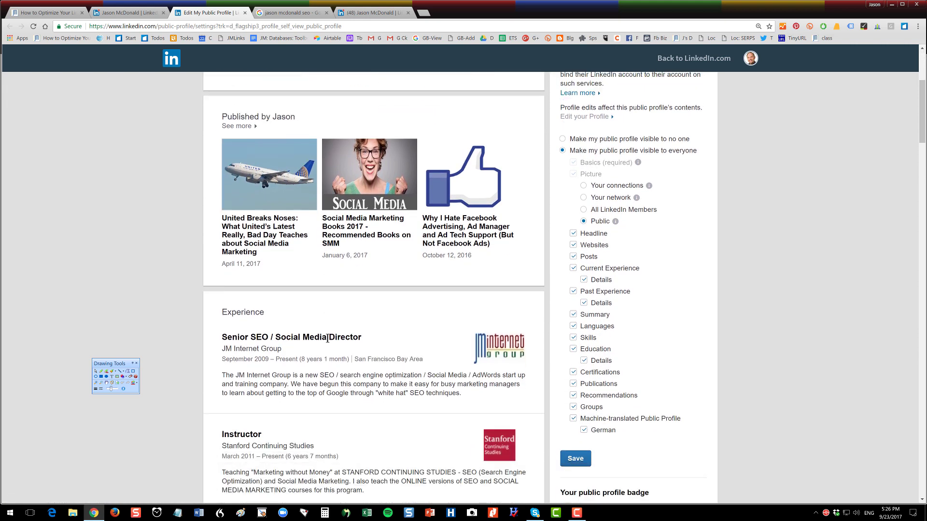
{"action": "scroll", "coordinate": [327, 335], "scroll_direction": "down", "scroll_amount": 3}
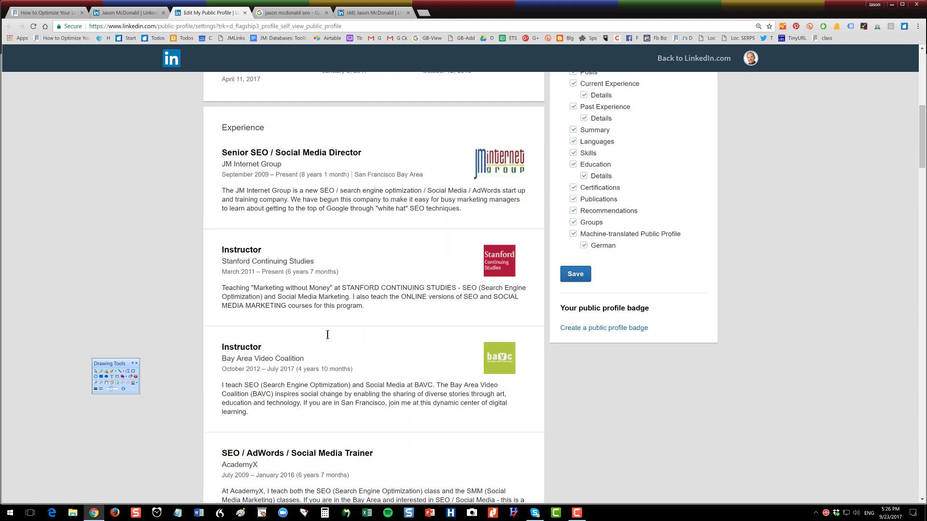
{"action": "scroll", "coordinate": [327, 334], "scroll_direction": "down", "scroll_amount": 8}
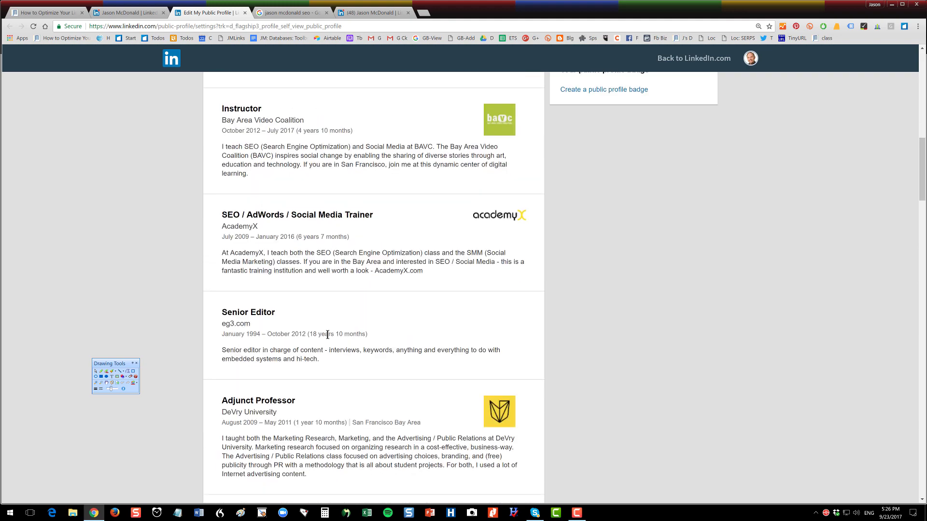
{"action": "scroll", "coordinate": [328, 334], "scroll_direction": "down", "scroll_amount": 10}
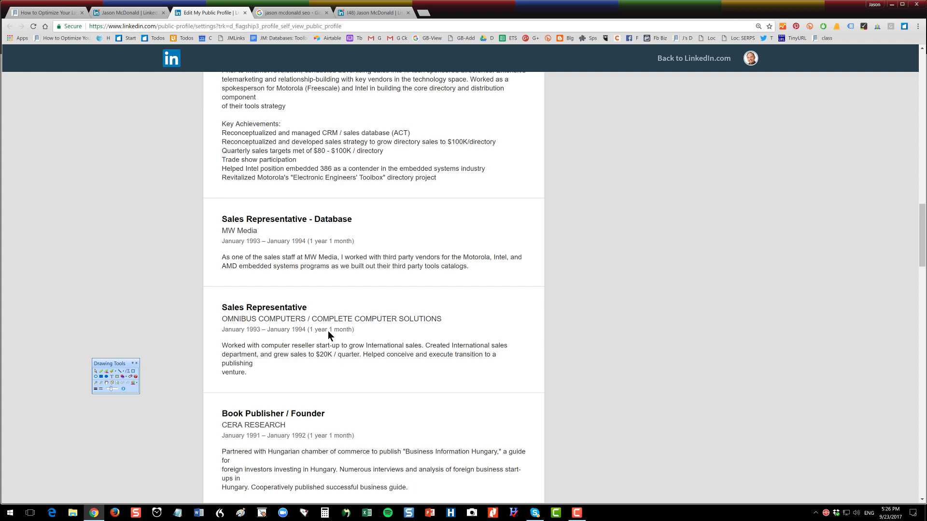
{"action": "scroll", "coordinate": [328, 334], "scroll_direction": "down", "scroll_amount": 4}
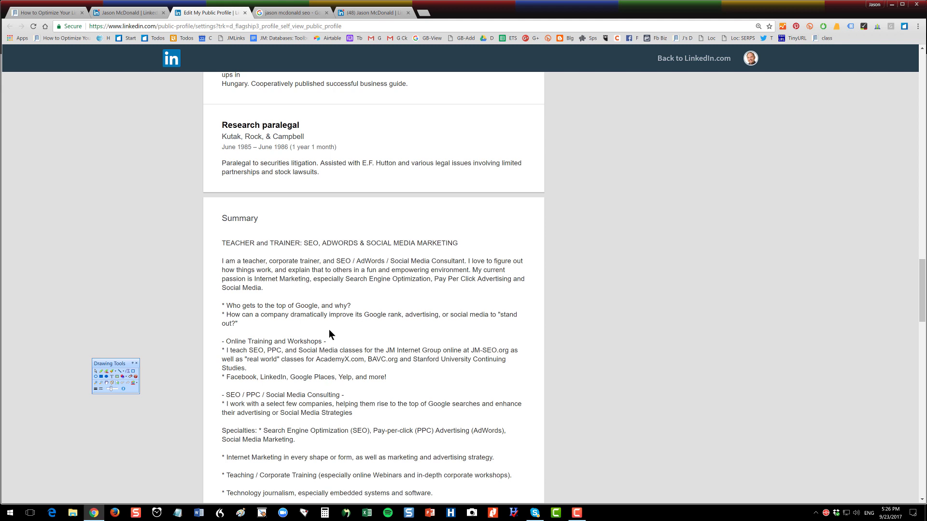
{"action": "scroll", "coordinate": [329, 330], "scroll_direction": "up", "scroll_amount": 5}
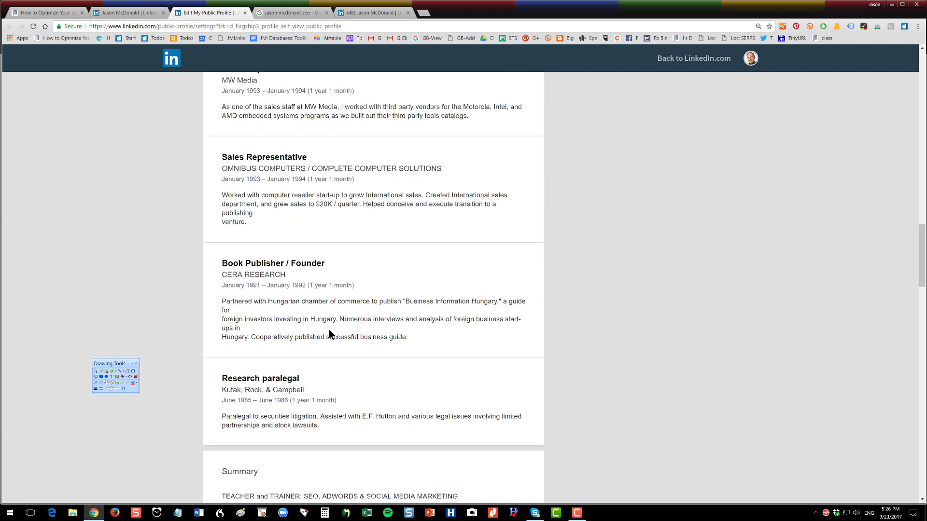
{"action": "scroll", "coordinate": [330, 334], "scroll_direction": "up", "scroll_amount": 4}
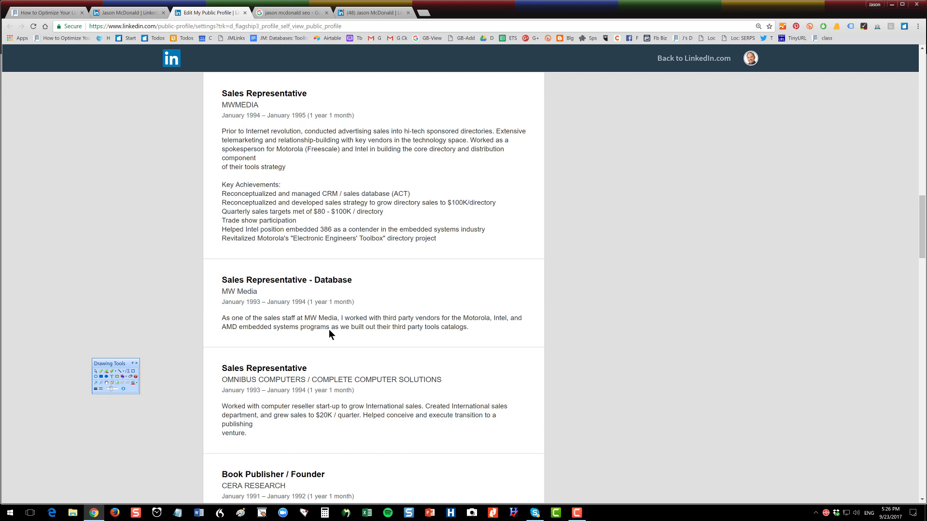
{"action": "scroll", "coordinate": [329, 329], "scroll_direction": "up", "scroll_amount": 12}
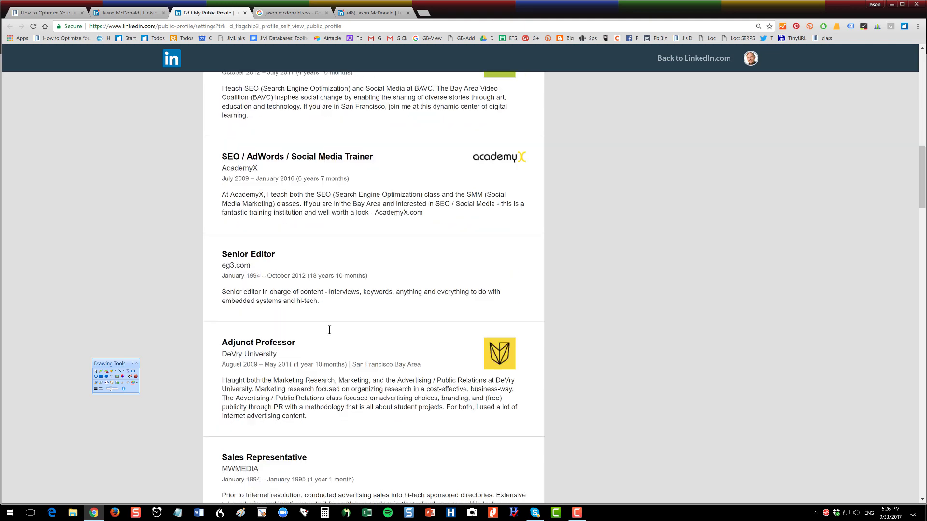
{"action": "scroll", "coordinate": [328, 329], "scroll_direction": "up", "scroll_amount": 10}
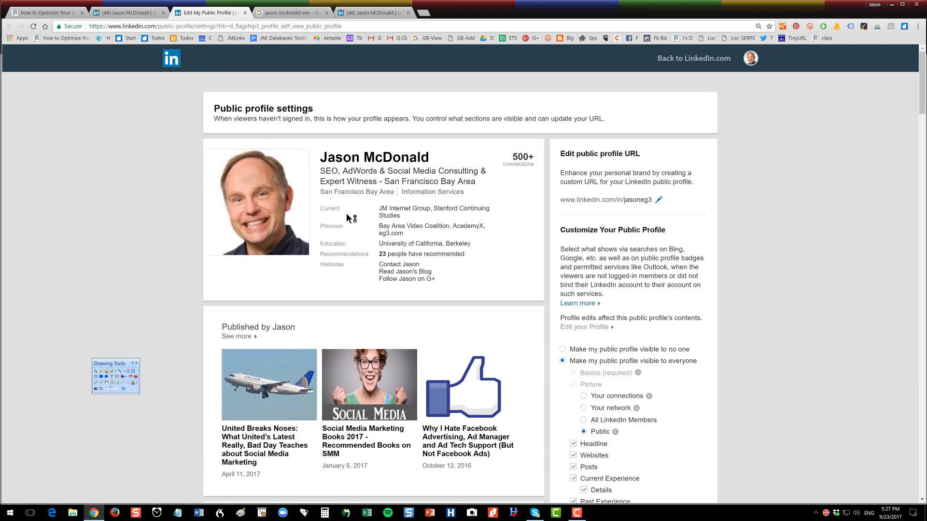
Close the profile preview and highlight the article's 'Review Your LinkedIn Profile & Publish' heading.
{"action": "left_click", "coordinate": [245, 13]}
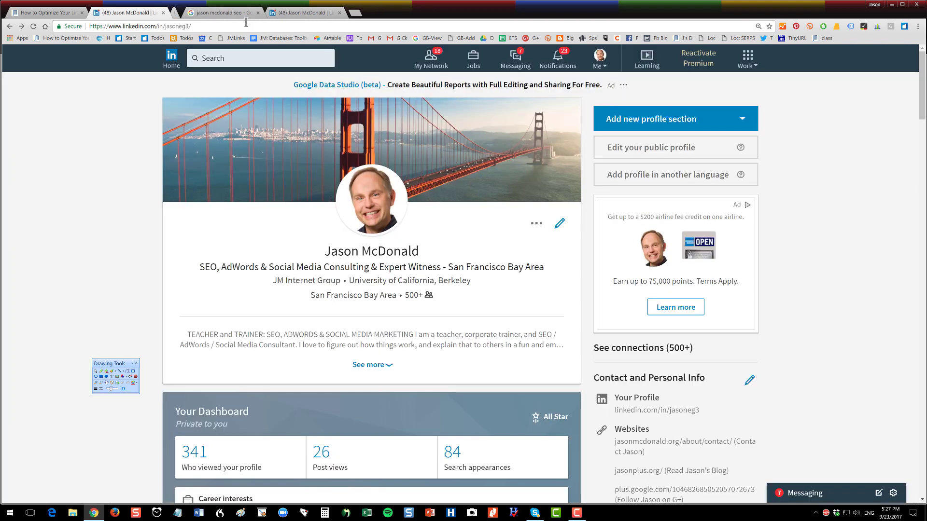
{"action": "left_click", "coordinate": [50, 13]}
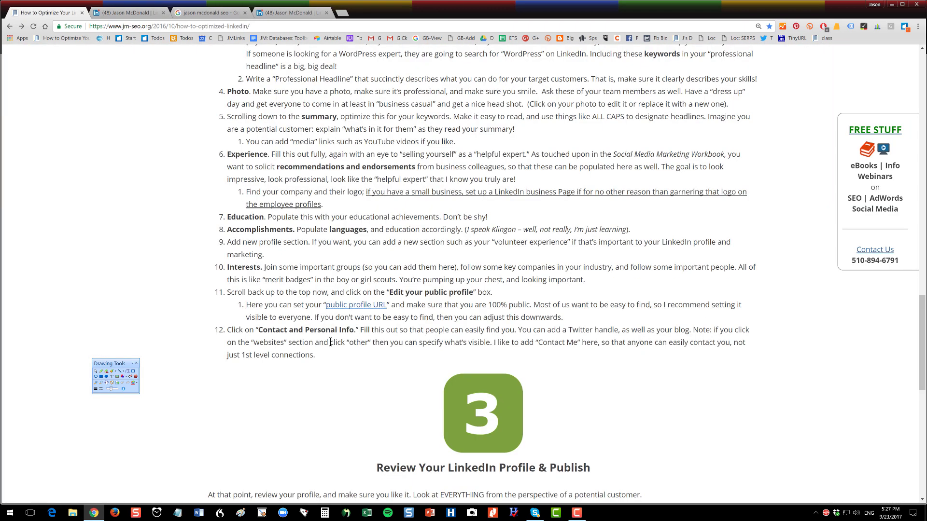
{"action": "scroll", "coordinate": [332, 343], "scroll_direction": "down", "scroll_amount": 5}
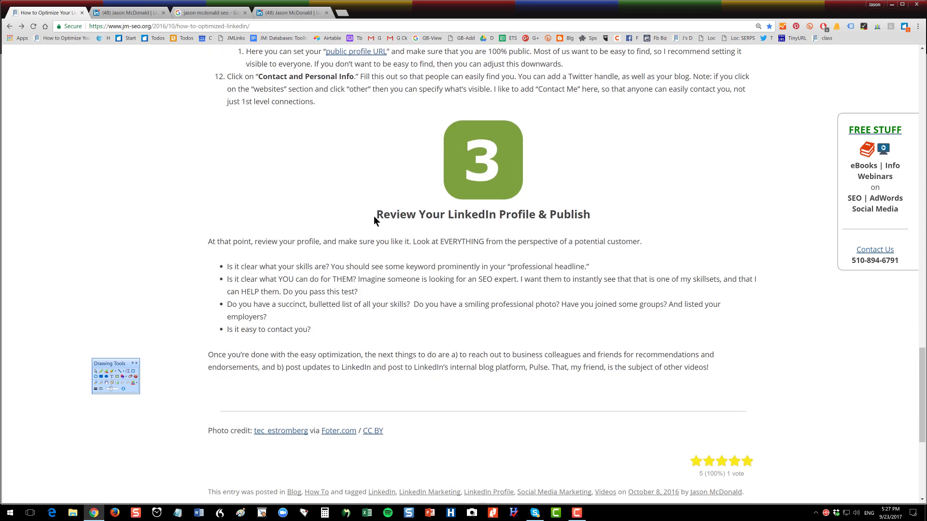
{"action": "left_click_drag", "start_coordinate": [375, 217], "coordinate": [592, 218]}
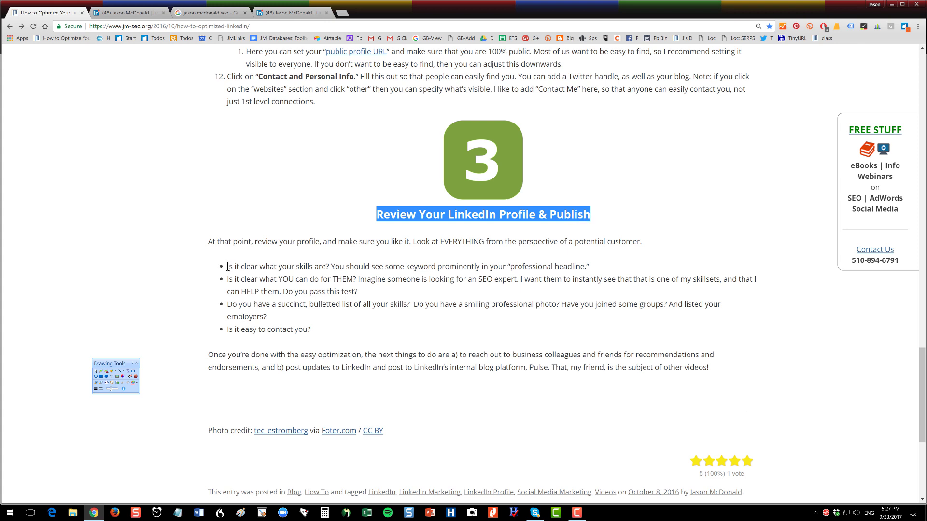
Highlight the checklist items on clear skills, what YOU can do, smiling photo, and easy contact.
{"action": "left_click_drag", "start_coordinate": [227, 267], "coordinate": [327, 268]}
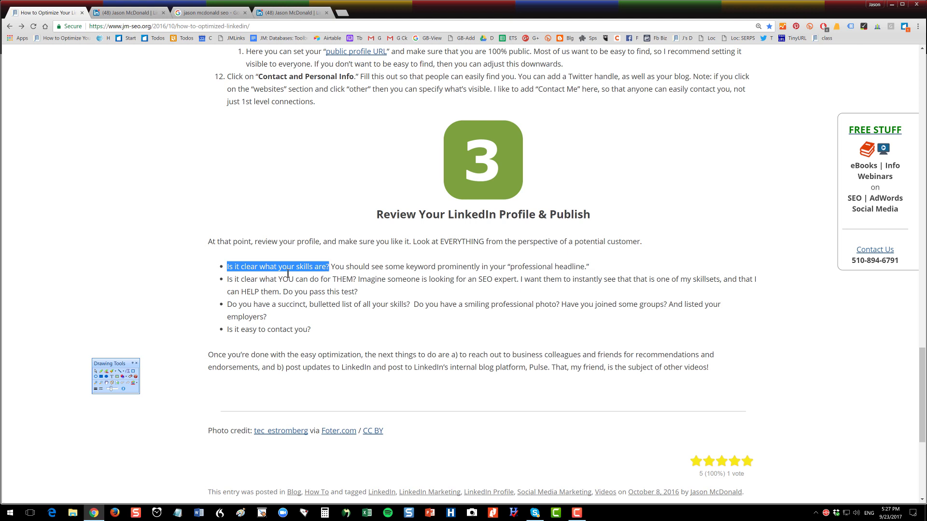
{"action": "left_click_drag", "start_coordinate": [277, 280], "coordinate": [337, 275]}
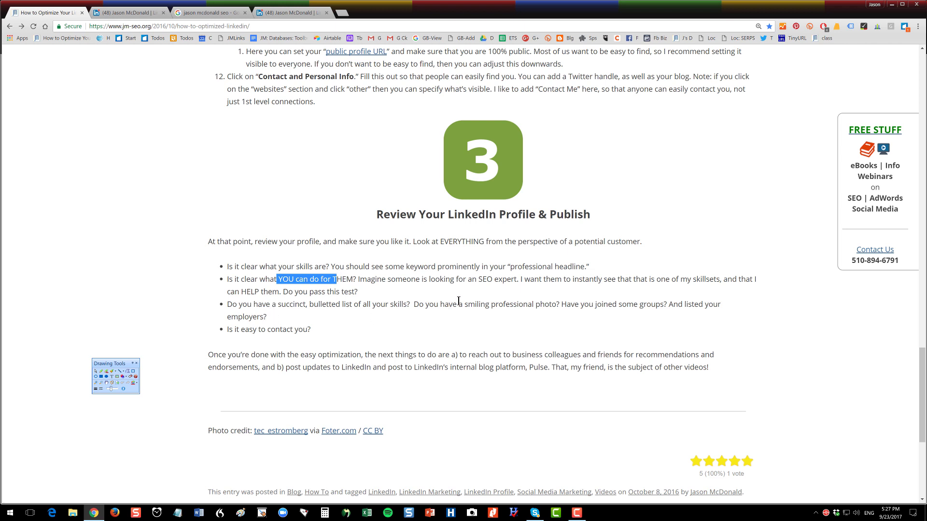
{"action": "left_click_drag", "start_coordinate": [458, 304], "coordinate": [552, 307]}
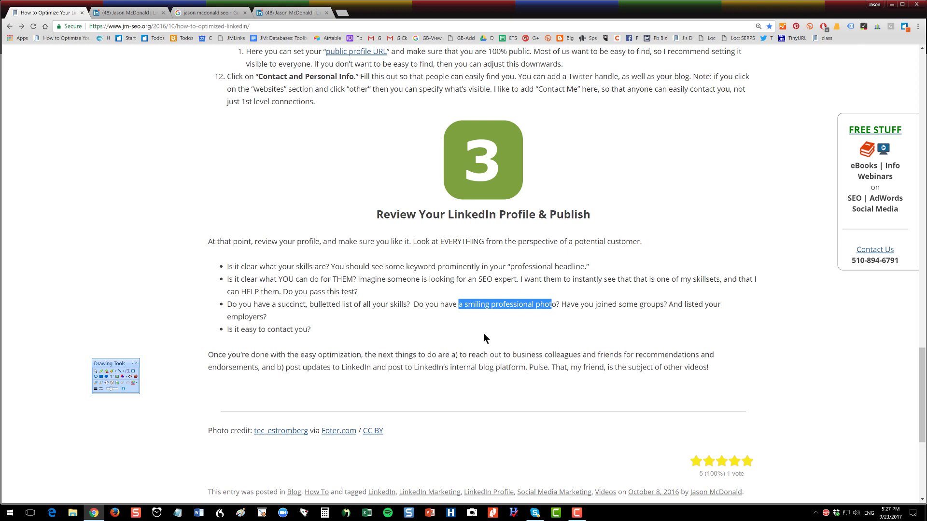
{"action": "left_click_drag", "start_coordinate": [236, 330], "coordinate": [314, 328]}
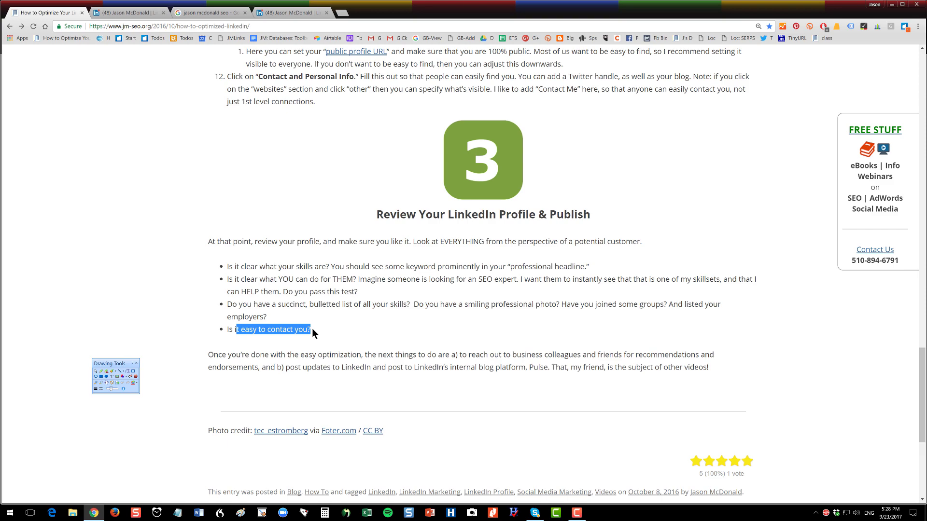
{"action": "scroll", "coordinate": [312, 329], "scroll_direction": "up", "scroll_amount": 10}
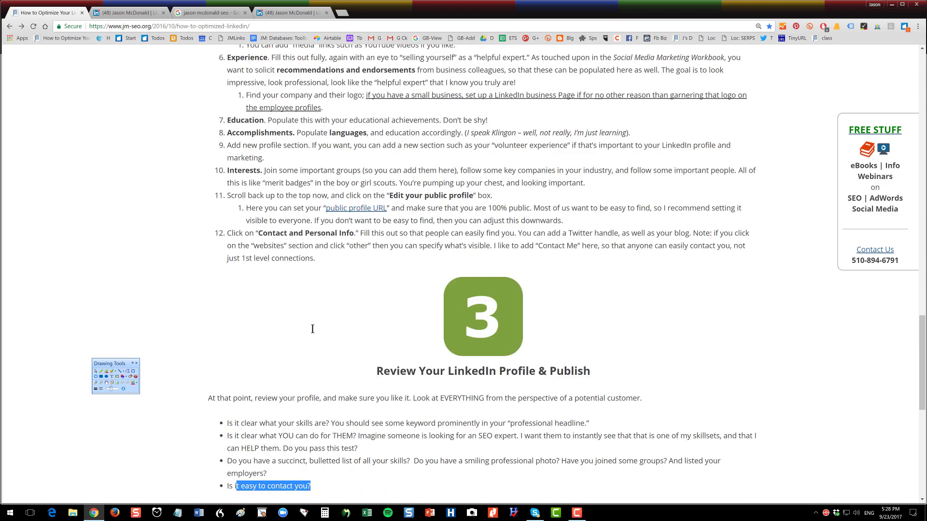
{"action": "scroll", "coordinate": [312, 329], "scroll_direction": "up", "scroll_amount": 9}
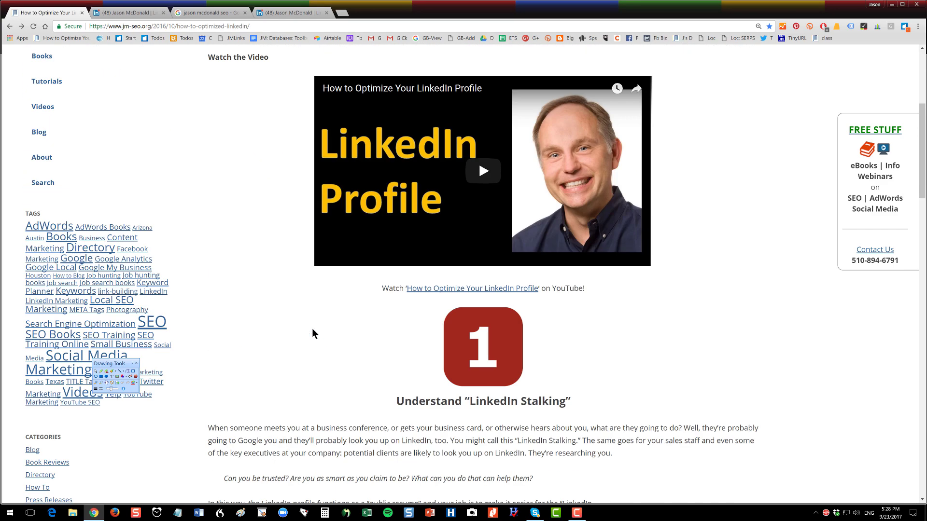
{"action": "scroll", "coordinate": [312, 330], "scroll_direction": "down", "scroll_amount": 2}
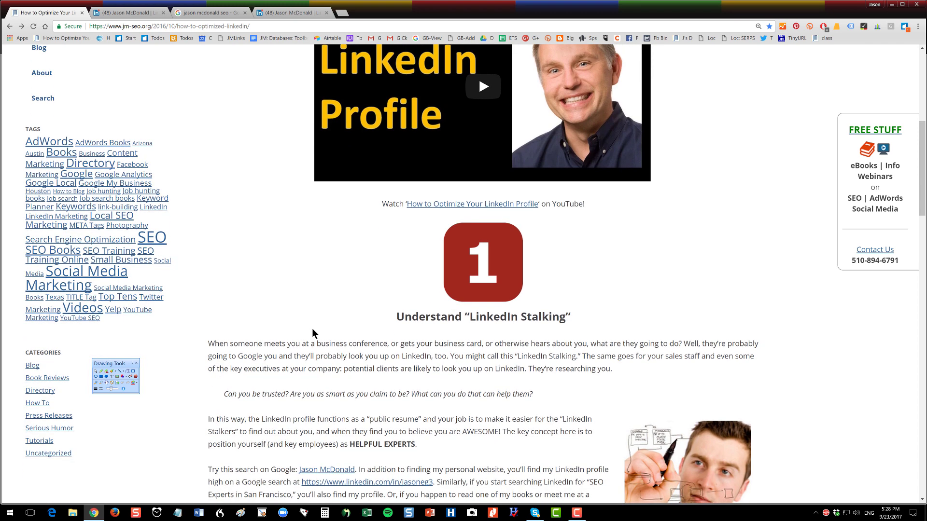